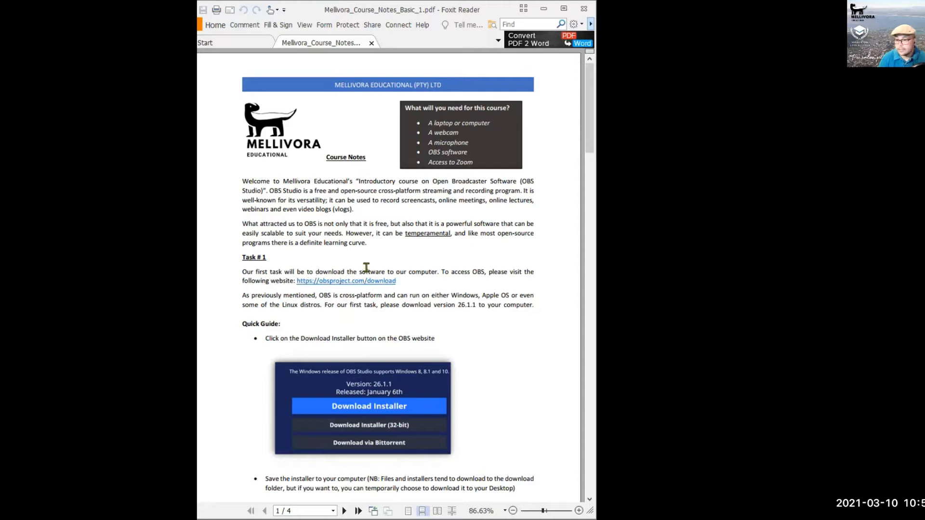
Read the course notes down to page 4, then return to the page 2 installation steps.
scroll(374, 268, "down", 5)
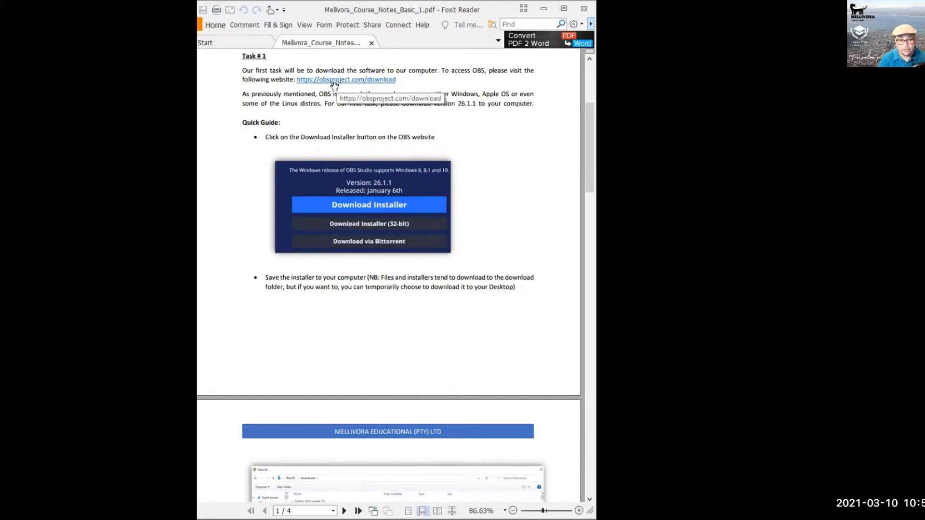
scroll(340, 96, "down", 1)
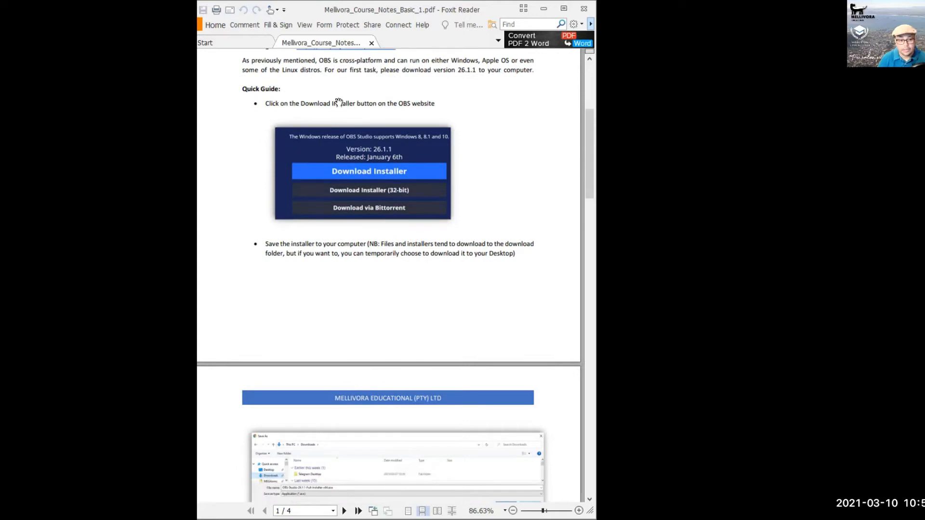
scroll(340, 114, "down", 10)
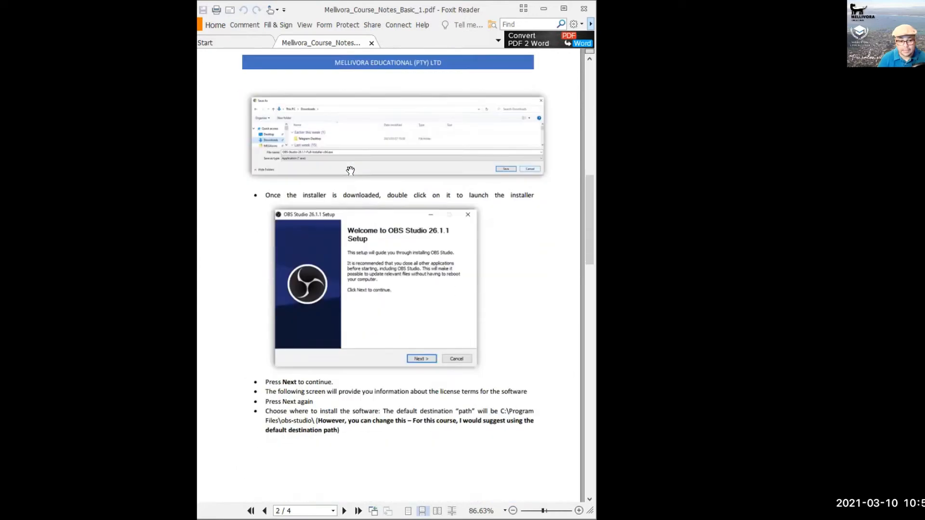
scroll(352, 164, "down", 1)
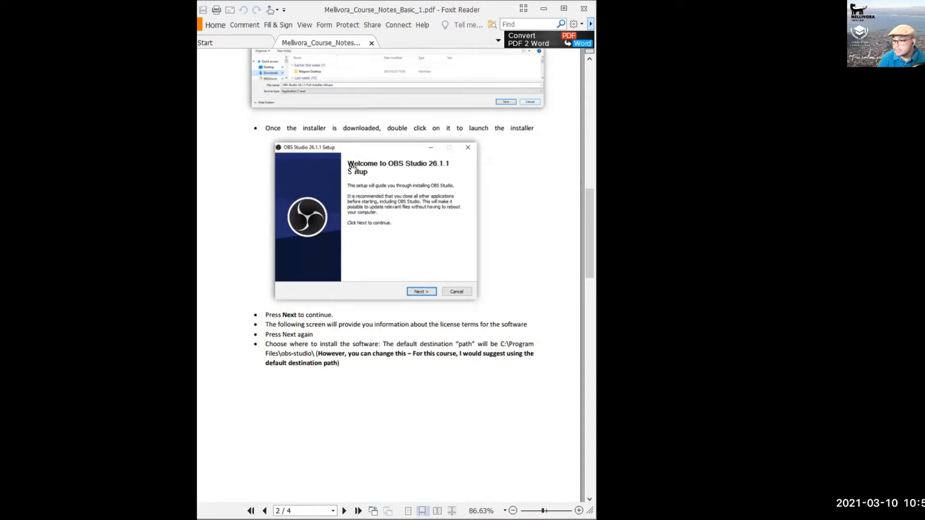
scroll(354, 167, "down", 15)
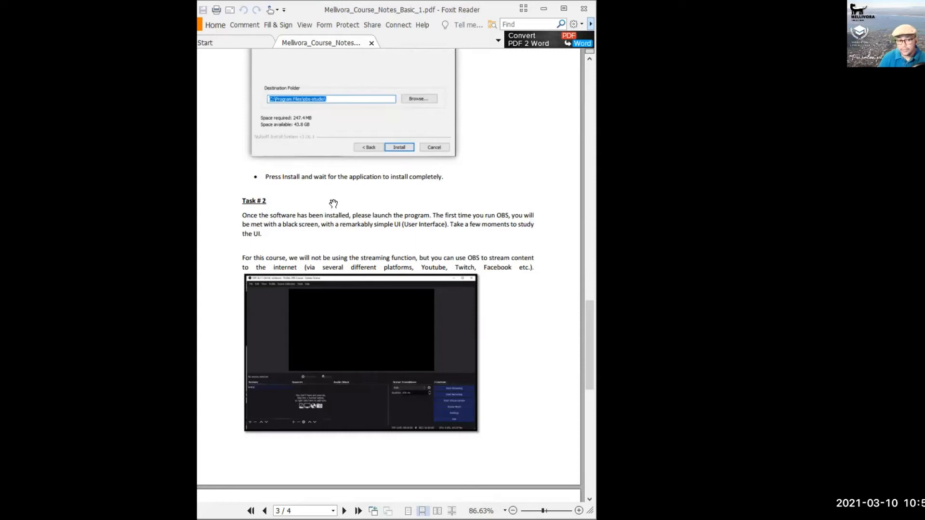
scroll(333, 203, "down", 2)
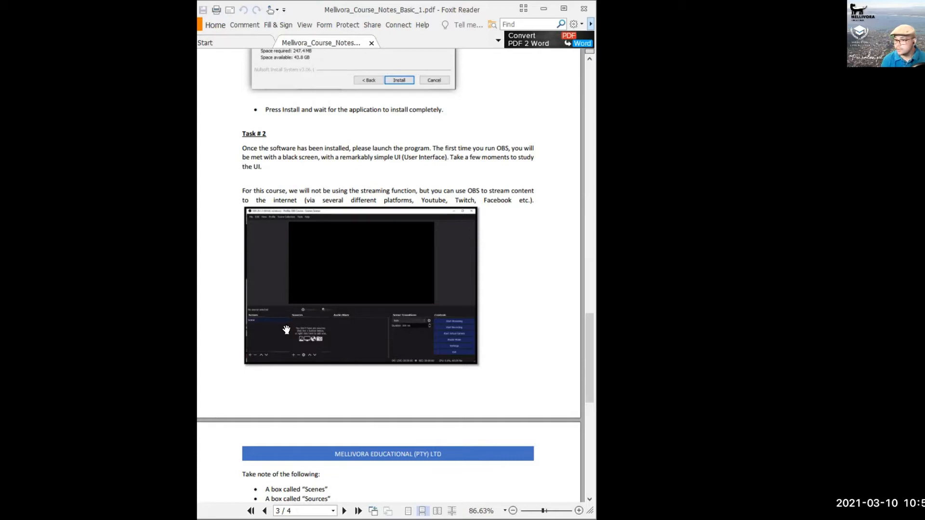
scroll(294, 332, "down", 10)
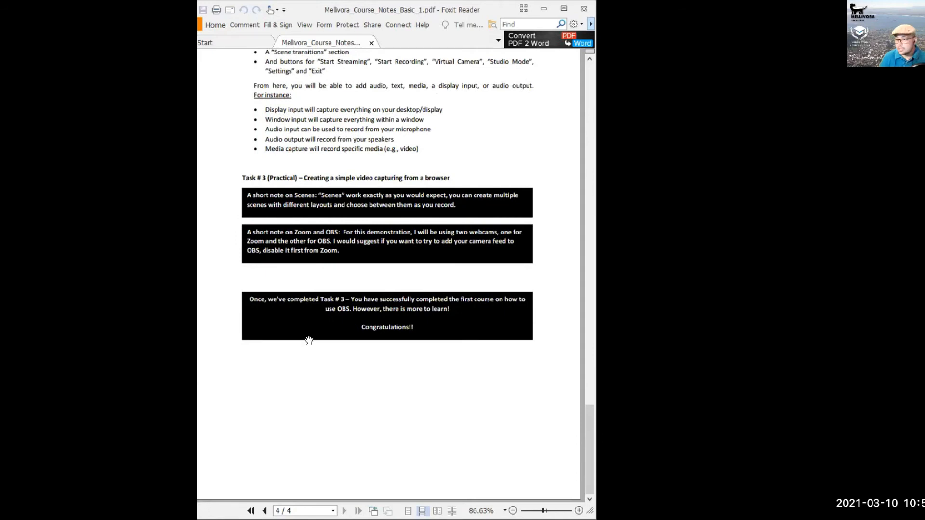
scroll(308, 343, "up", 9)
scroll(310, 336, "up", 20)
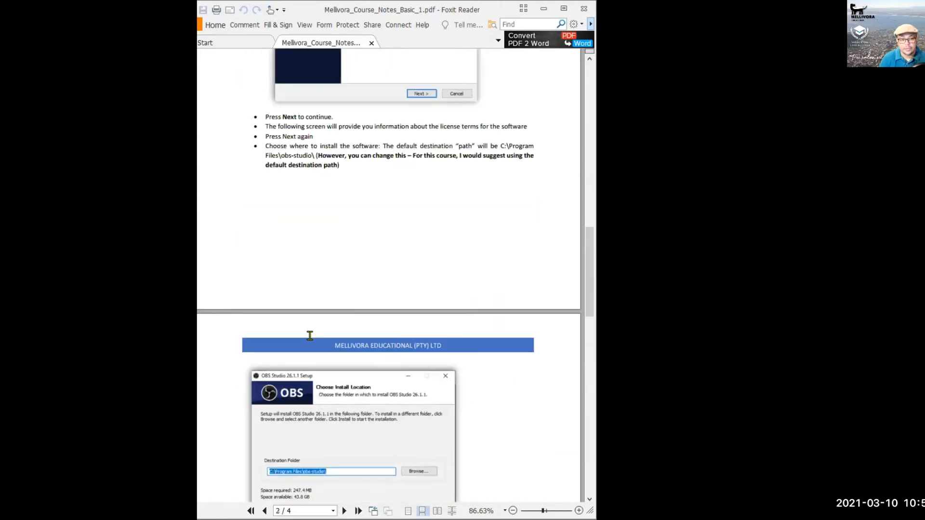
scroll(328, 264, "up", 8)
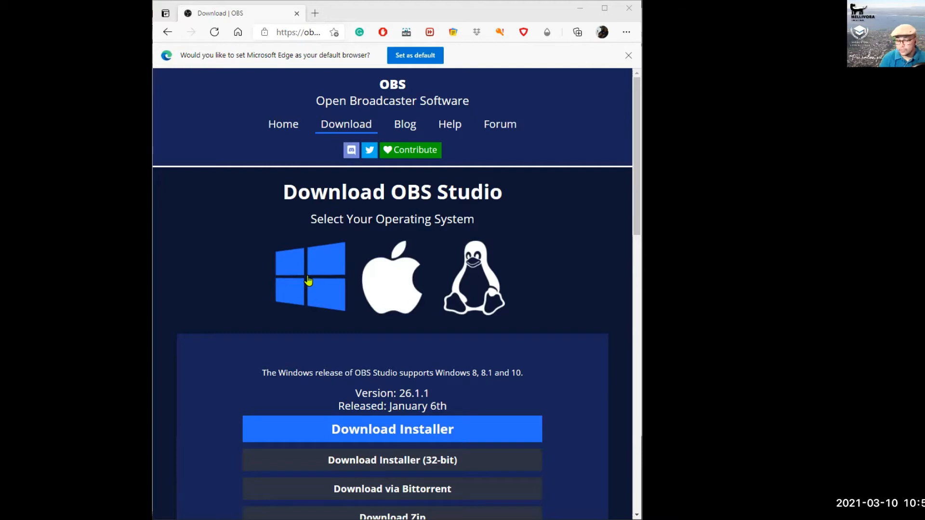
Download the OBS Studio 26.1.1 Windows installer from the download page.
scroll(316, 278, "down", 3)
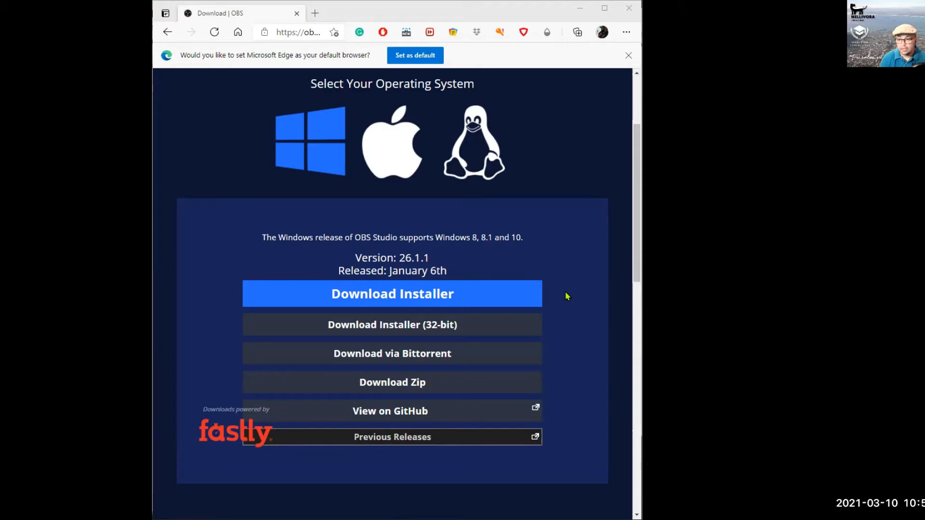
left_click(422, 298)
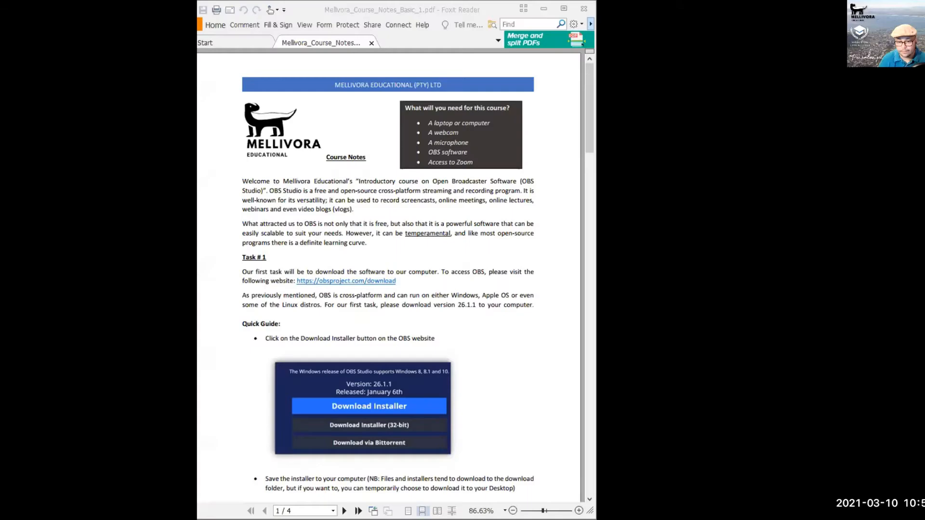
Return to the course notes and scroll to Task # 1's Quick Guide on downloading the installer.
left_click(497, 9)
scroll(466, 191, "down", 1)
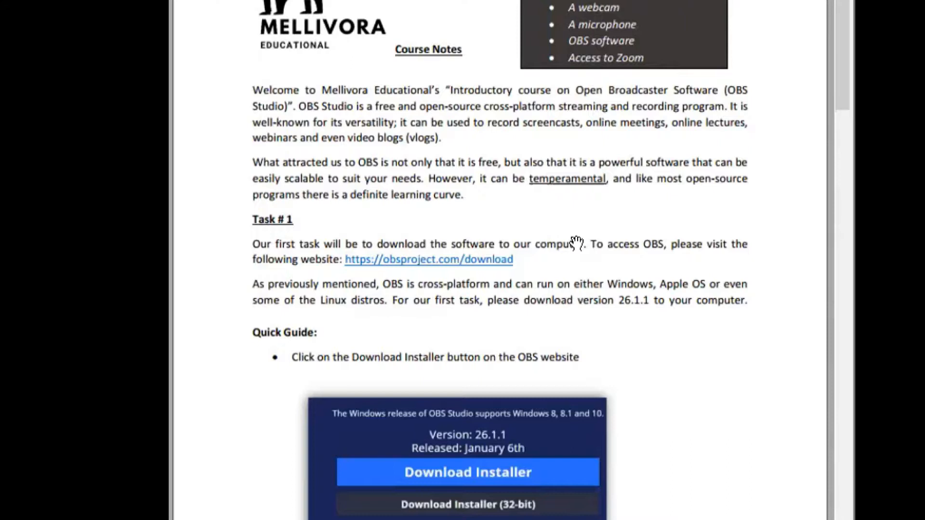
scroll(405, 220, "down", 5)
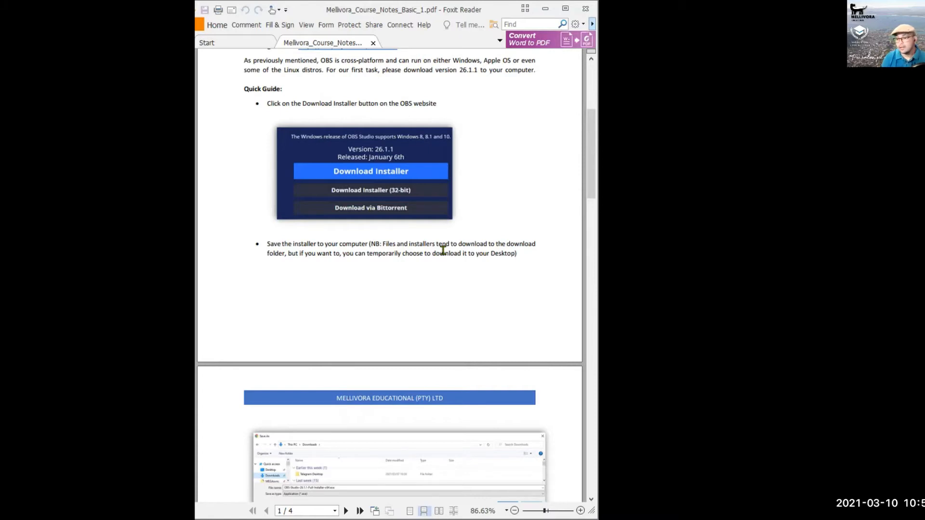
Scroll the notes from page 2 to the Choose Install Location screenshot on page 3.
scroll(390, 311, "down", 5)
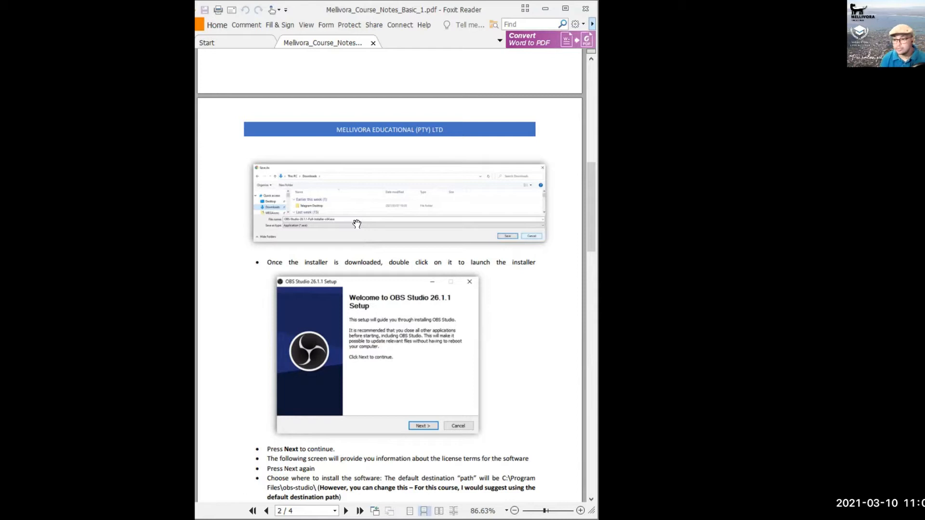
scroll(357, 224, "down", 5)
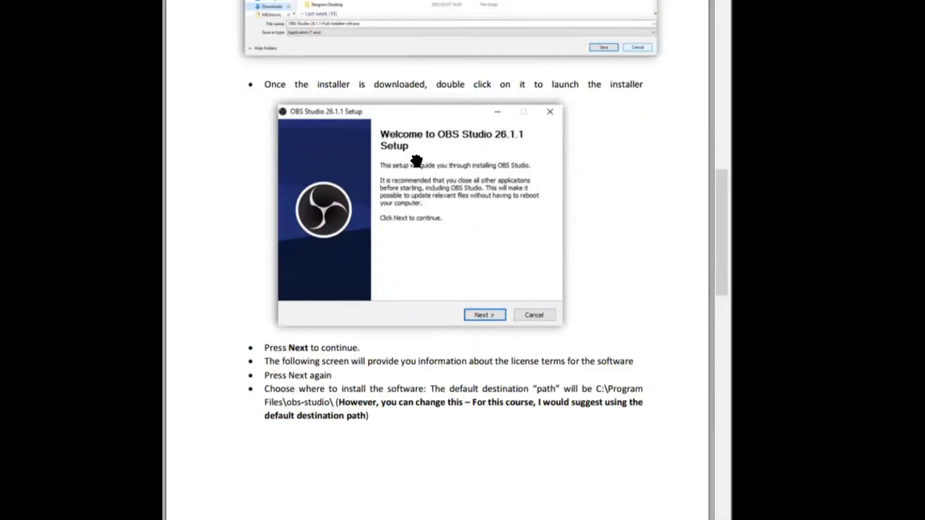
scroll(415, 161, "down", 1)
scroll(406, 186, "down", 1)
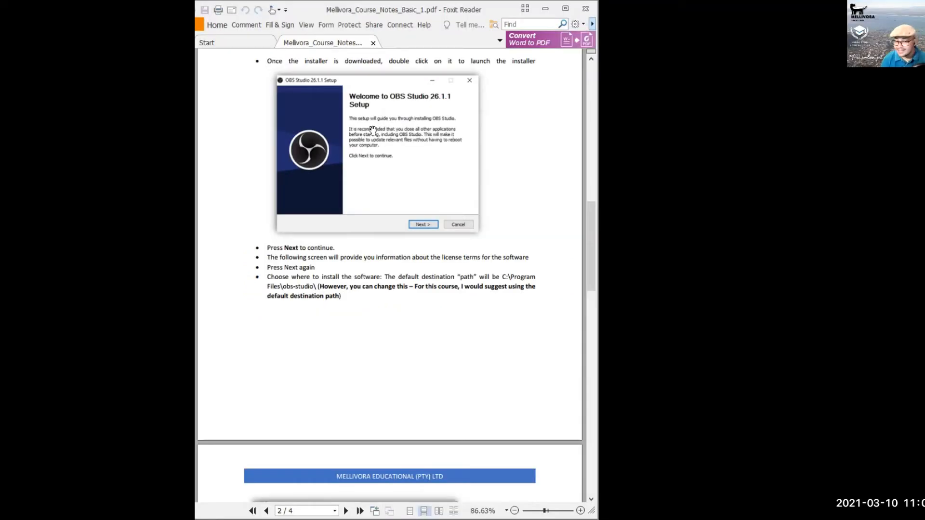
scroll(375, 135, "down", 2)
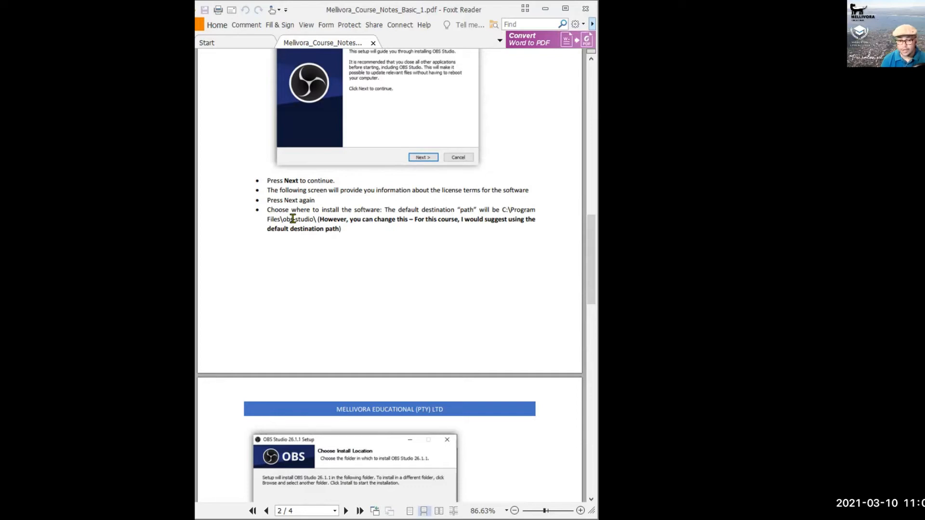
scroll(262, 316, "down", 5)
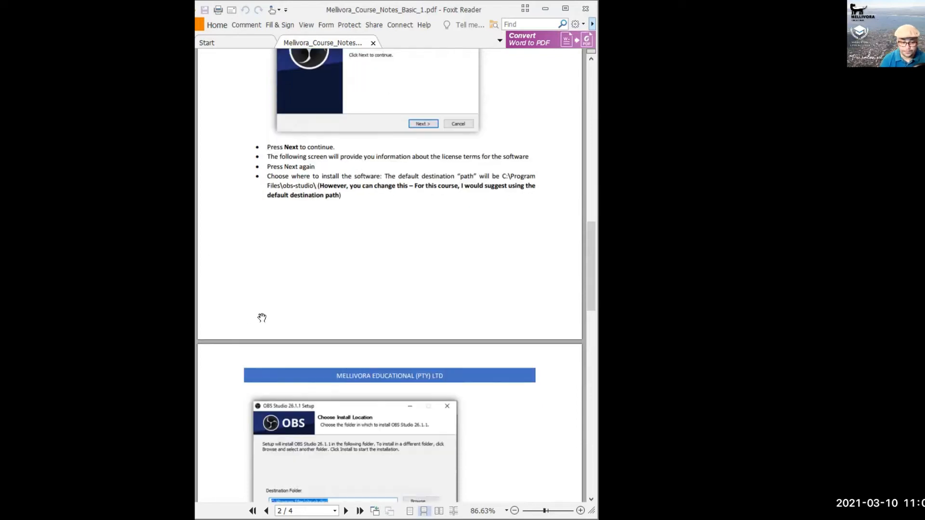
scroll(295, 313, "down", 1)
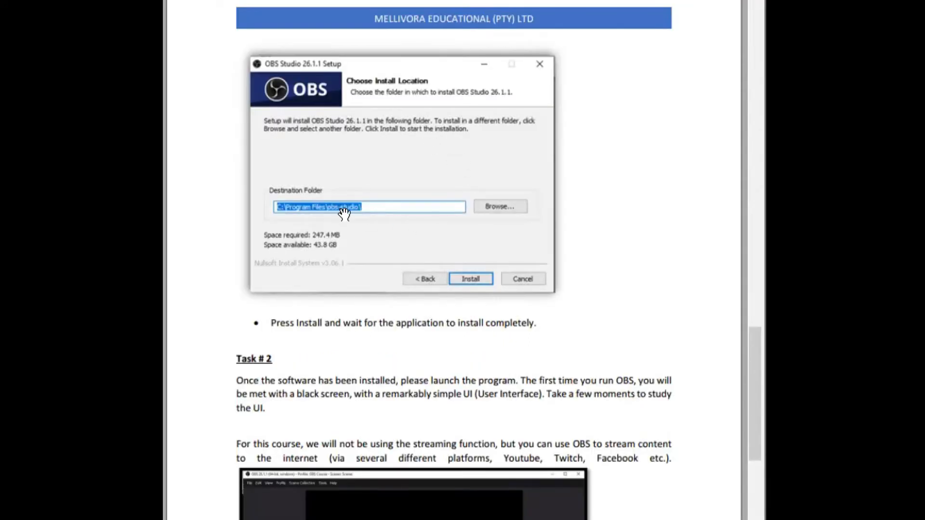
Scroll page 3 down to Task # 2's screenshot of the empty OBS main window.
scroll(345, 221, "down", 1)
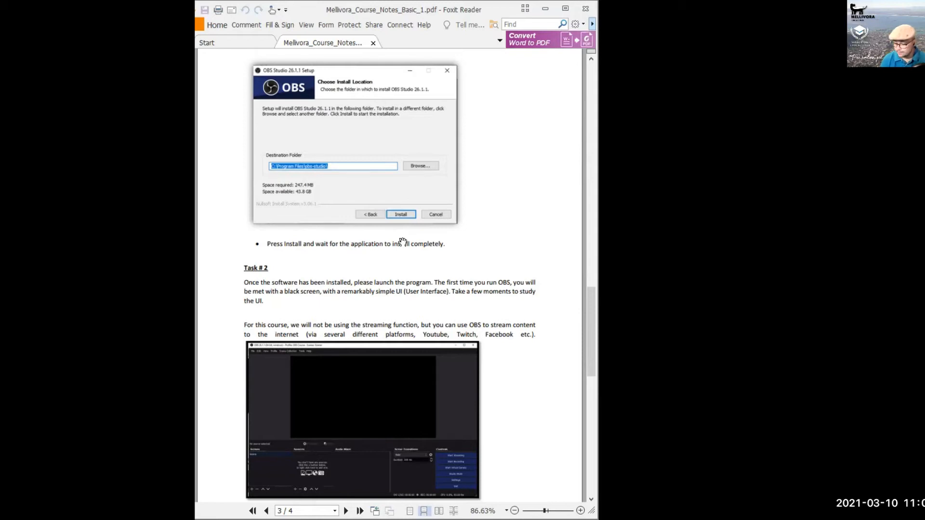
scroll(342, 287, "down", 2)
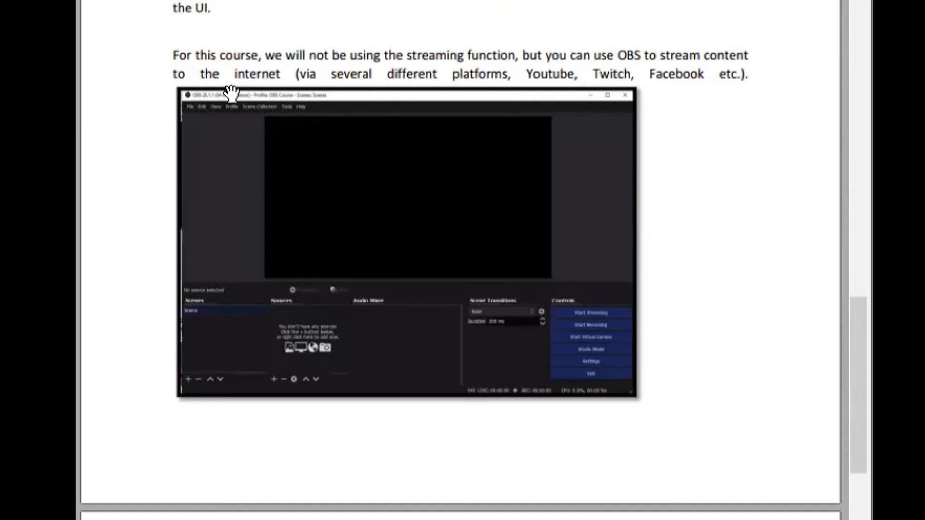
Scroll further through the notes before moving to the OBS Studio window on the OBS Course profile.
scroll(337, 41, "down", 1)
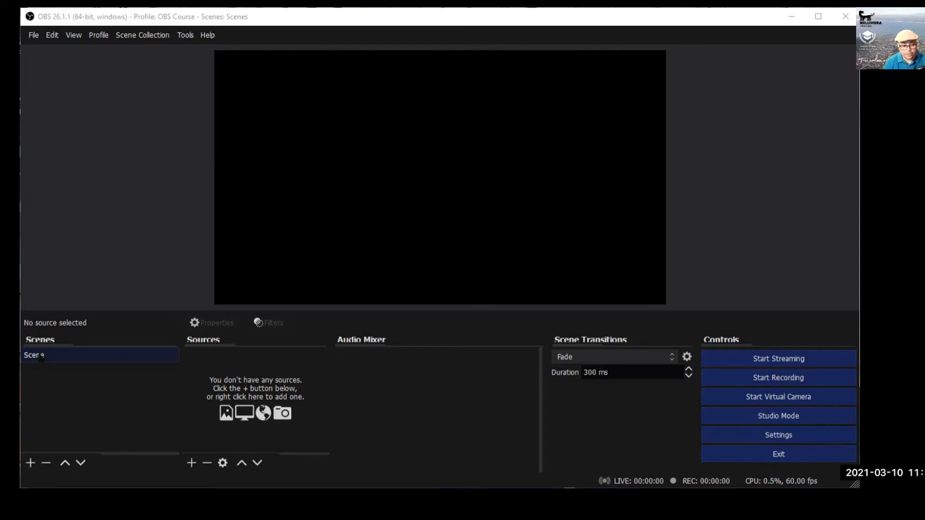
Rename the default scene 'Scene' to 'Introduction'.
right_click(41, 358)
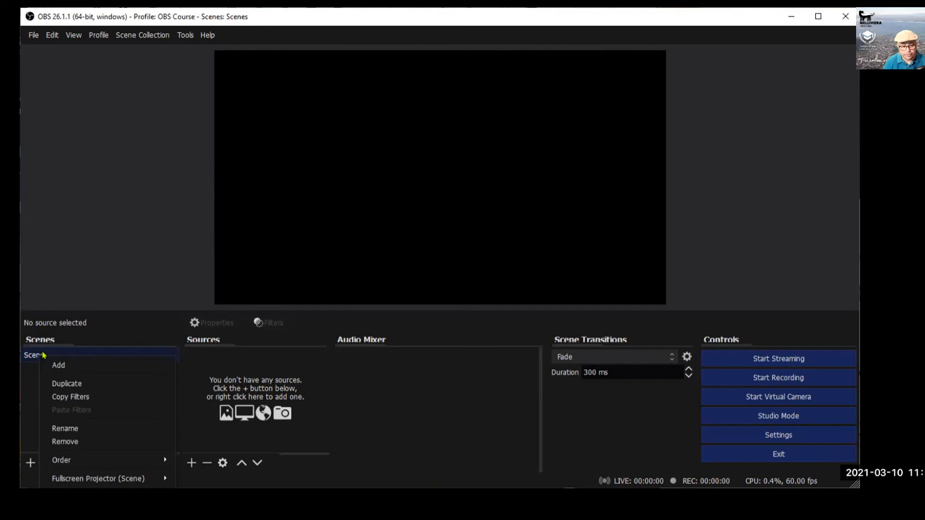
left_click(64, 429)
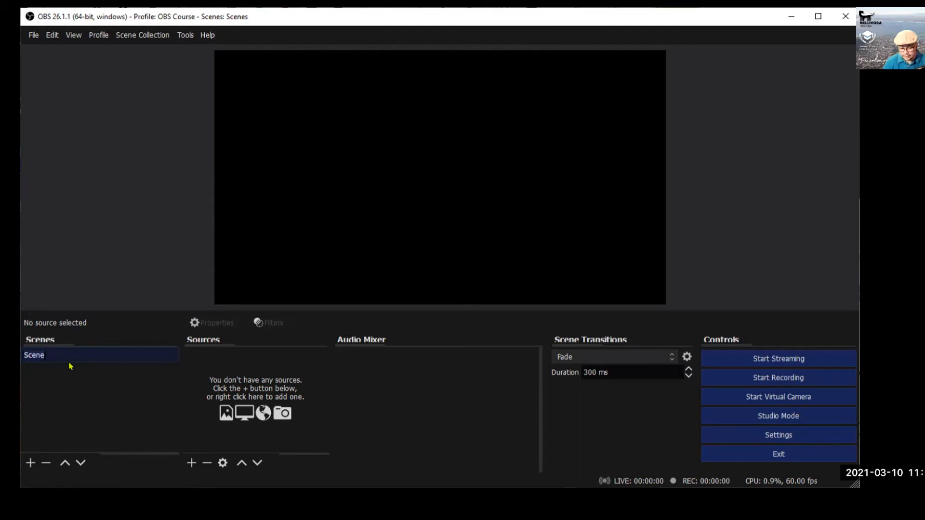
key("shift+Home")
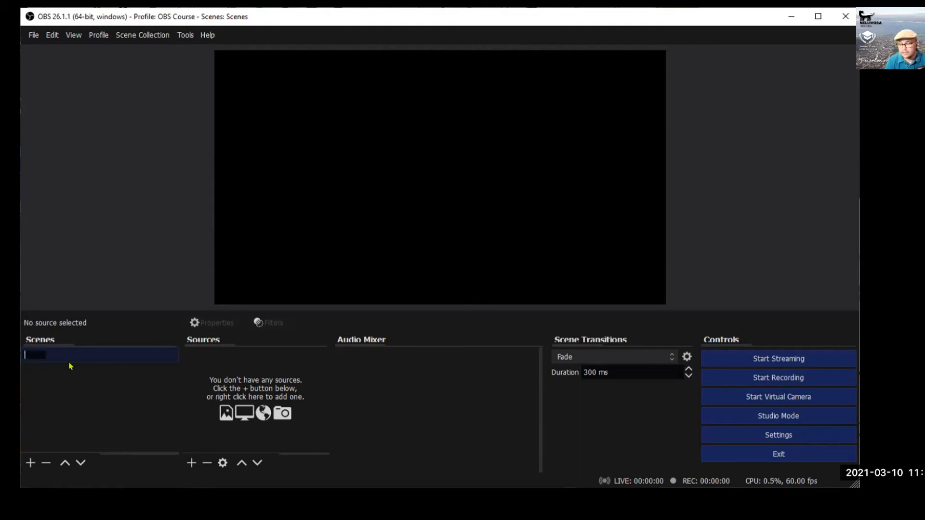
type("Introd")
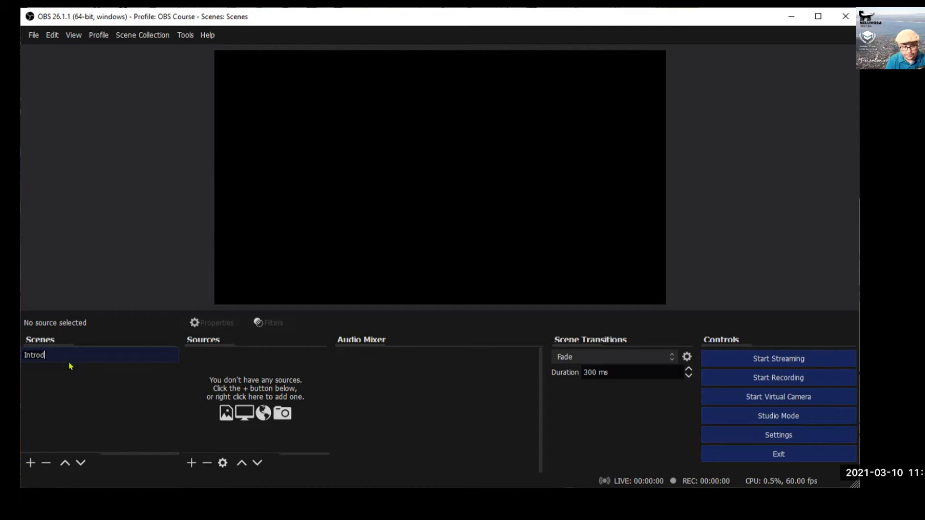
type("uction")
key("Return")
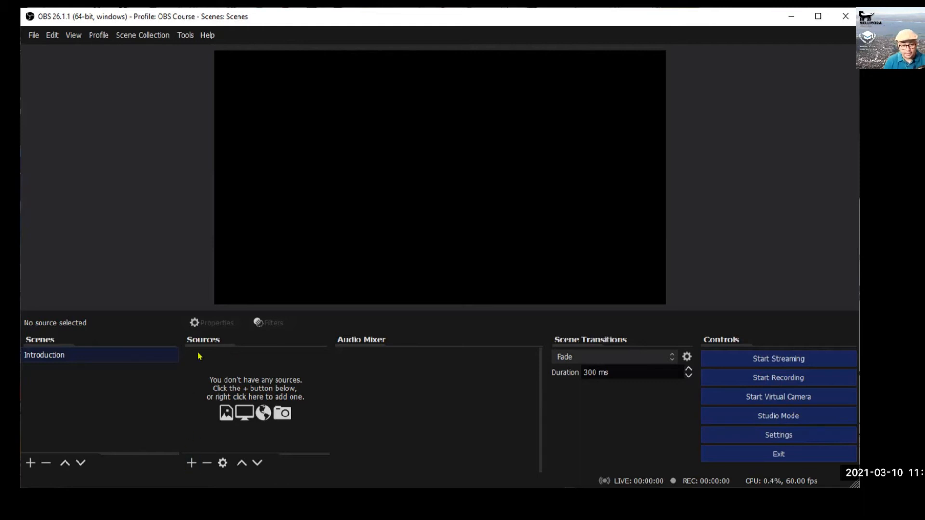
Add a Video Capture Device source using the Logitech HD Webcam C270 to the Introduction scene.
left_click(192, 463)
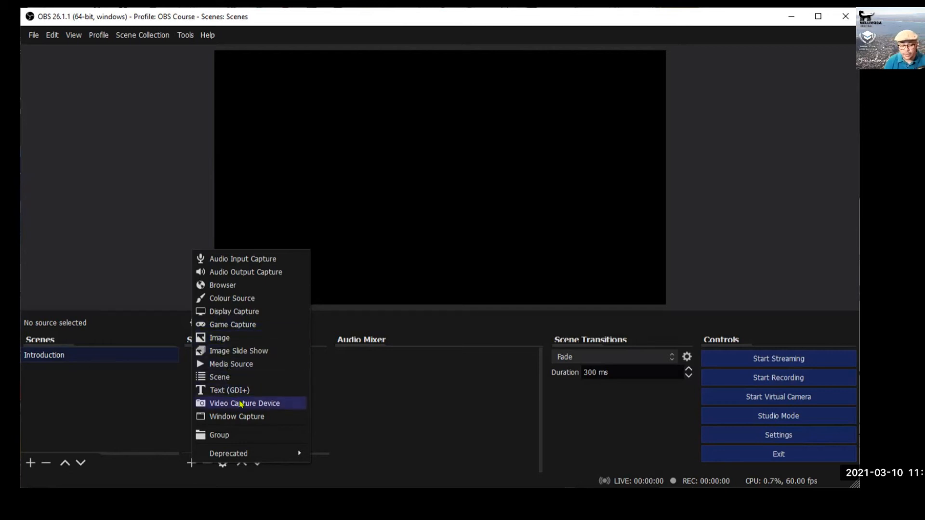
left_click(240, 404)
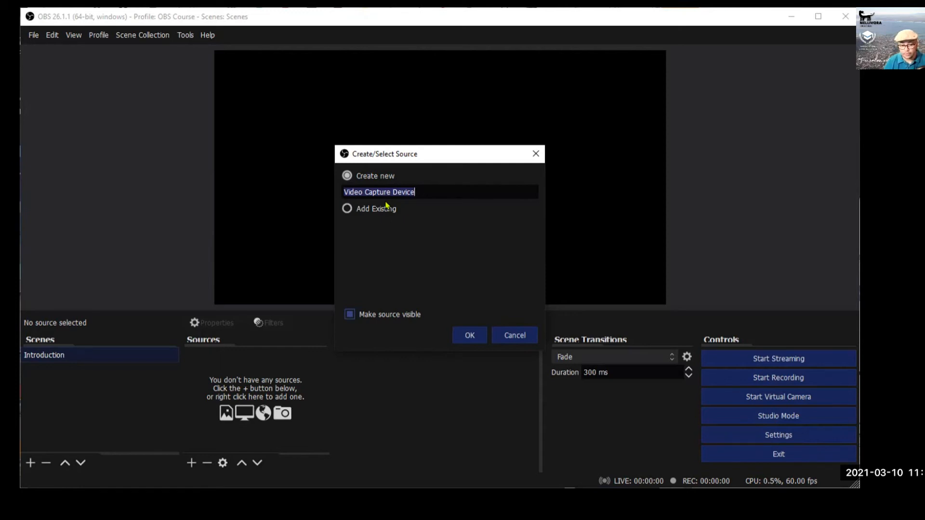
left_click(473, 333)
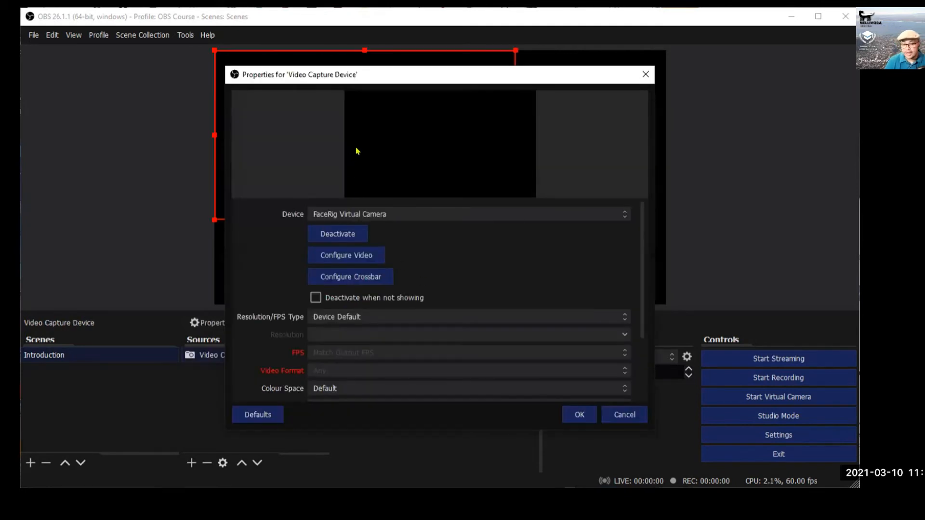
left_click(370, 216)
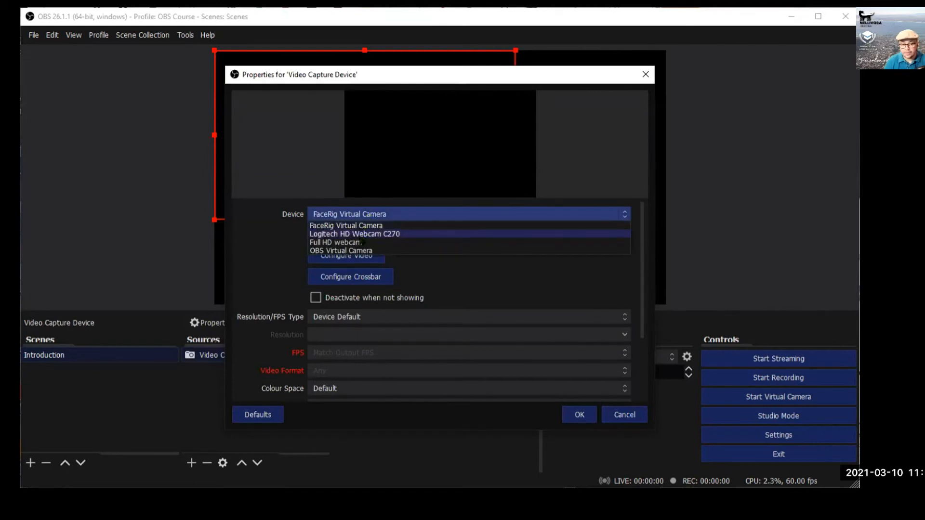
left_click(342, 234)
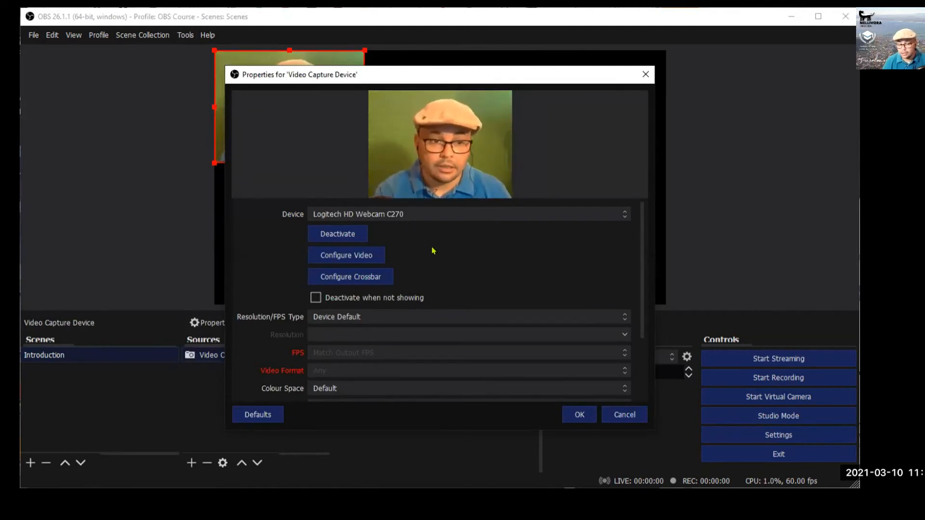
left_click(579, 414)
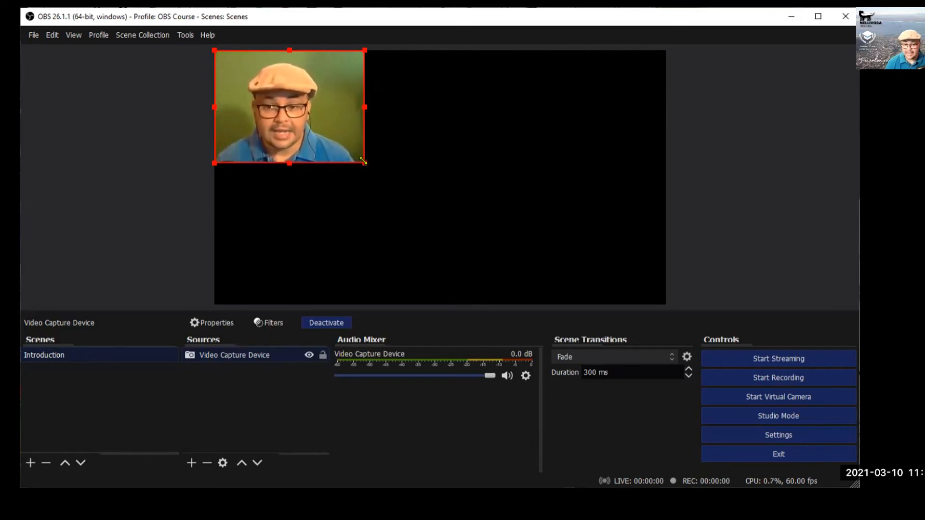
Enlarge the webcam image and position it at the lower right of the canvas.
left_click_drag(366, 165, 399, 146)
left_click_drag(311, 134, 292, 127)
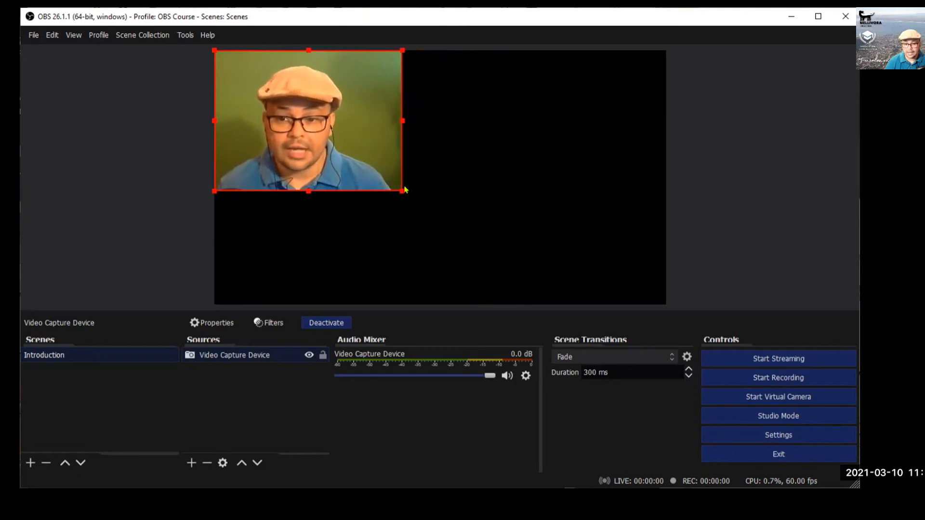
left_click_drag(398, 186, 484, 231)
left_click_drag(439, 174, 614, 220)
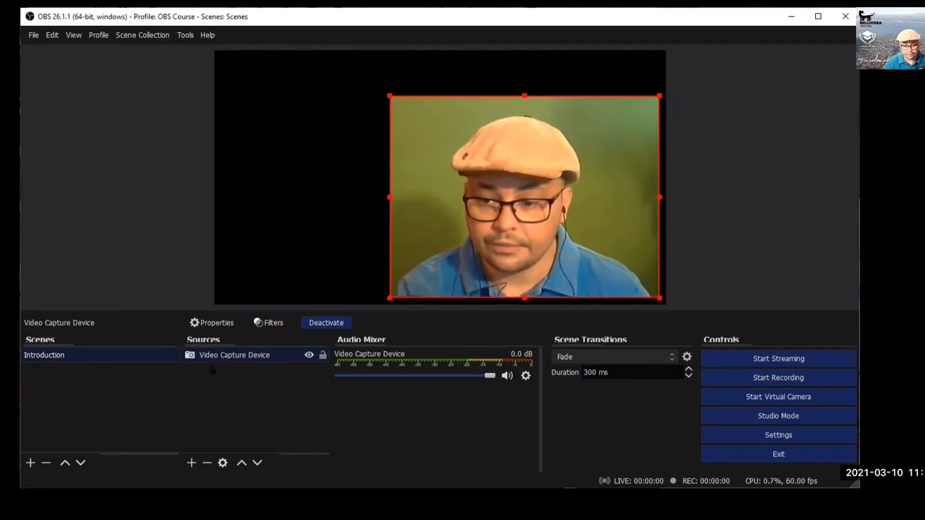
left_click(192, 463)
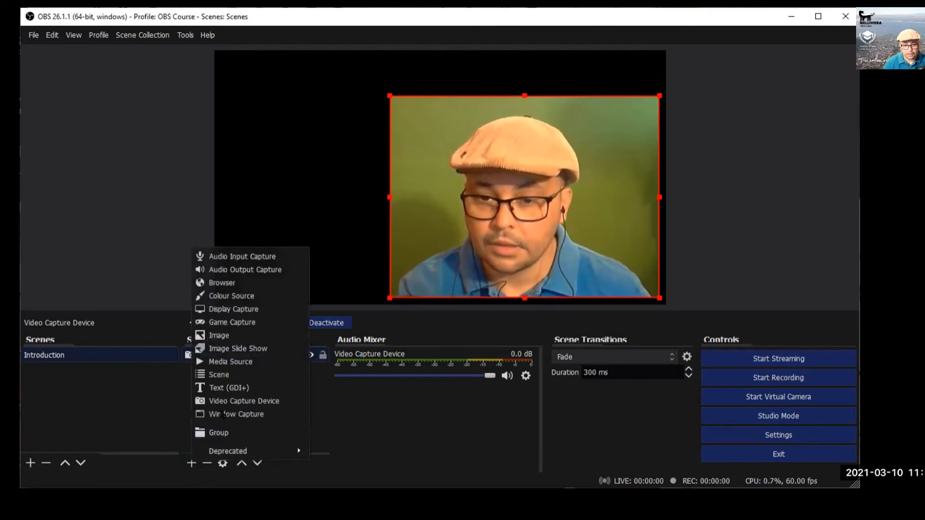
Add an Audio Input Capture source with Device set to Microphone (USB Microphone).
left_click(241, 259)
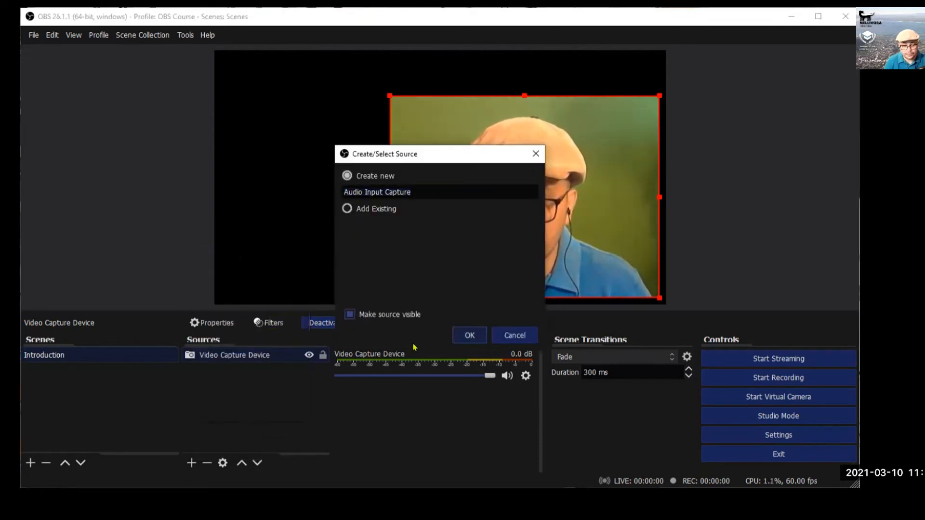
key("Return")
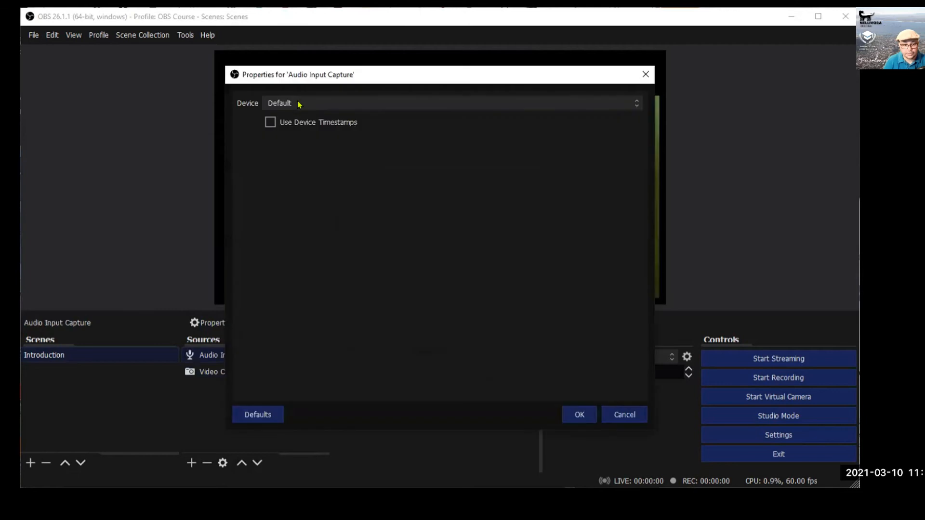
left_click(299, 104)
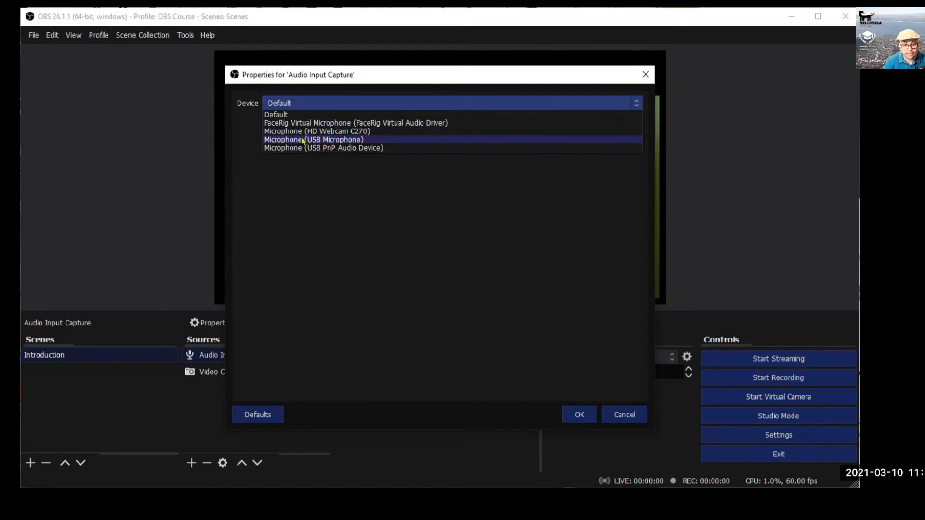
left_click(303, 140)
left_click(580, 416)
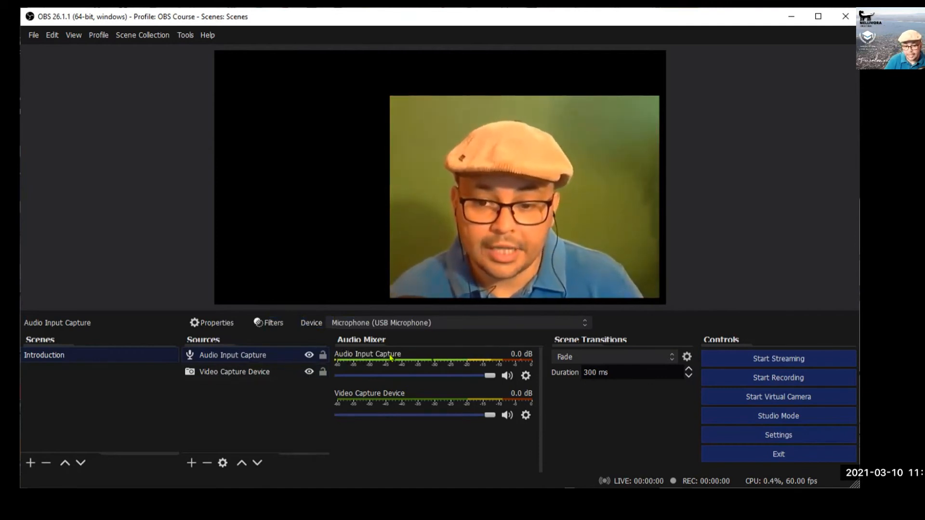
left_click(248, 372)
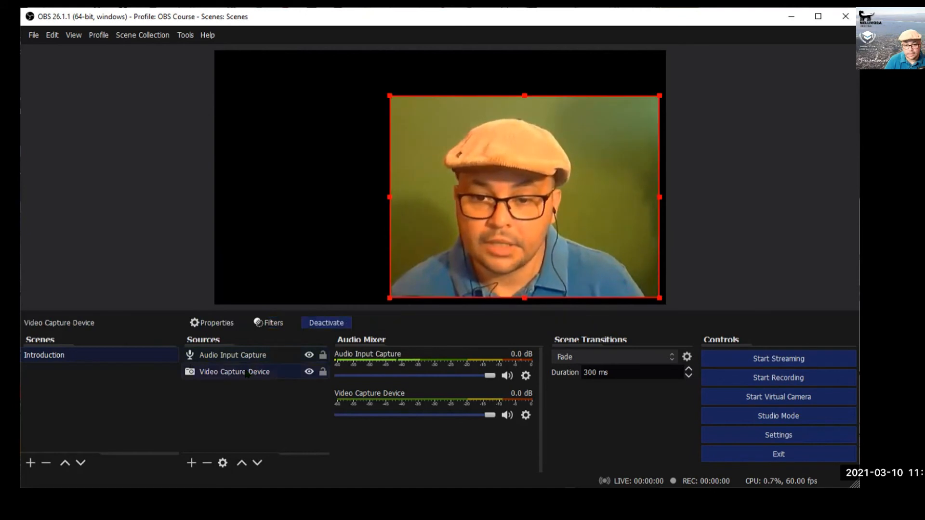
left_click(191, 463)
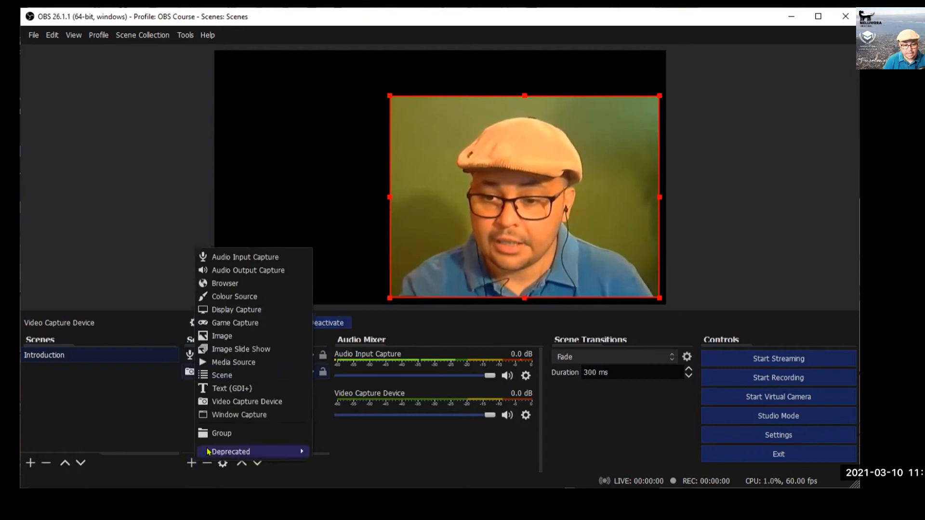
Add an Image source loading Mellivora Zoom Background_2.png from the Middleton Educational folder.
left_click(225, 336)
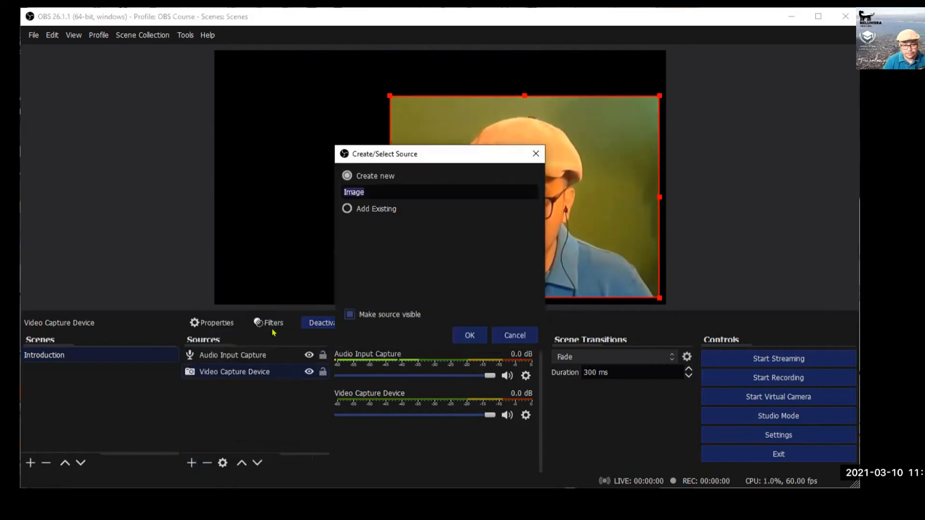
left_click(471, 334)
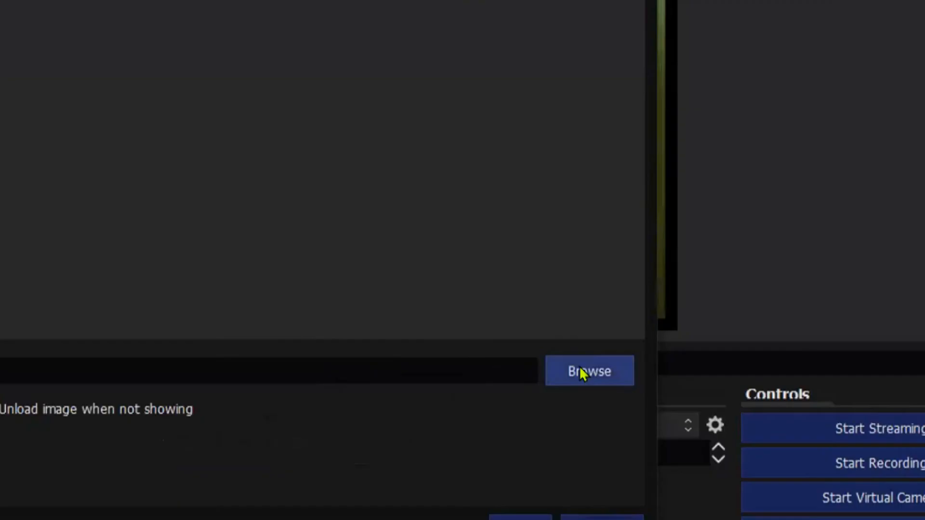
left_click(618, 327)
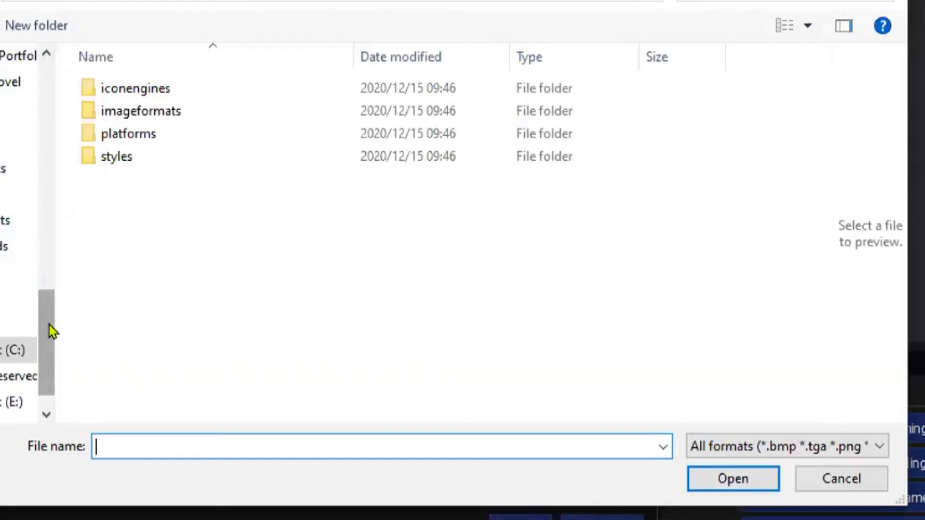
left_click_drag(49, 324, 47, 340)
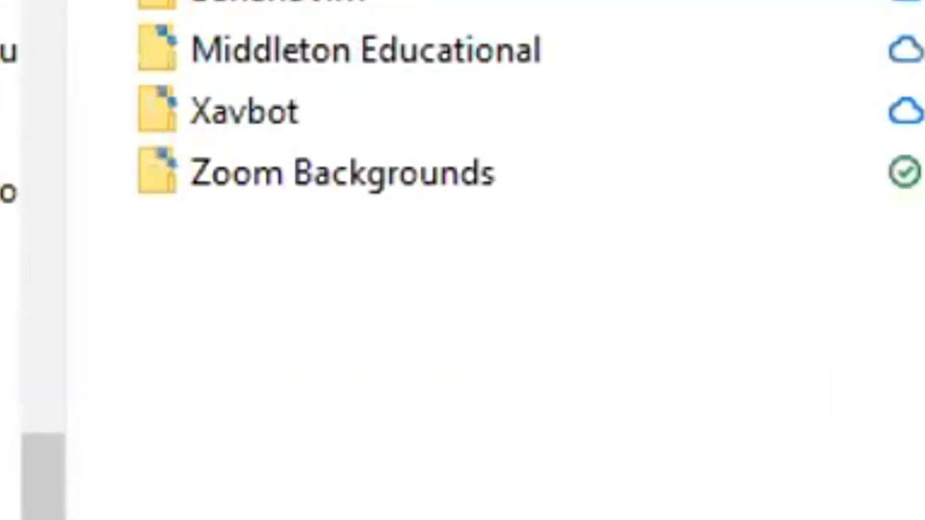
double_click(322, 46)
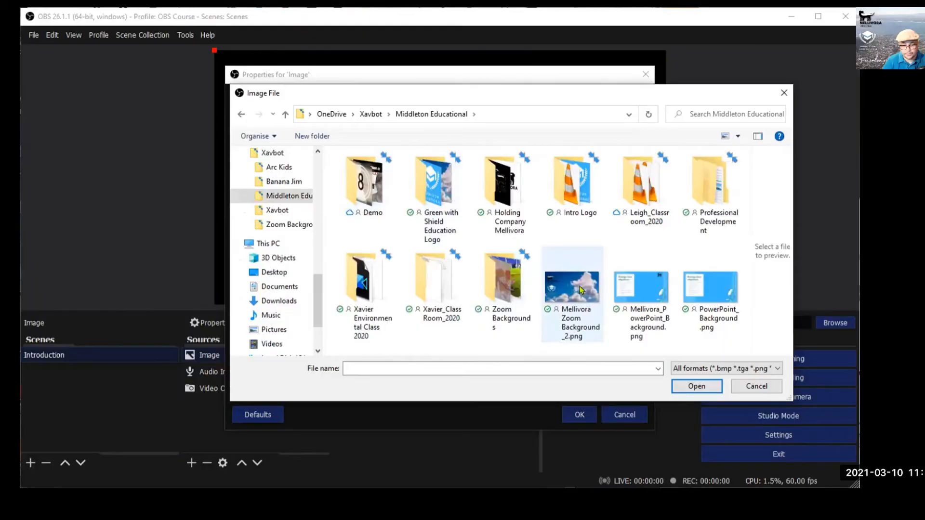
left_click(579, 286)
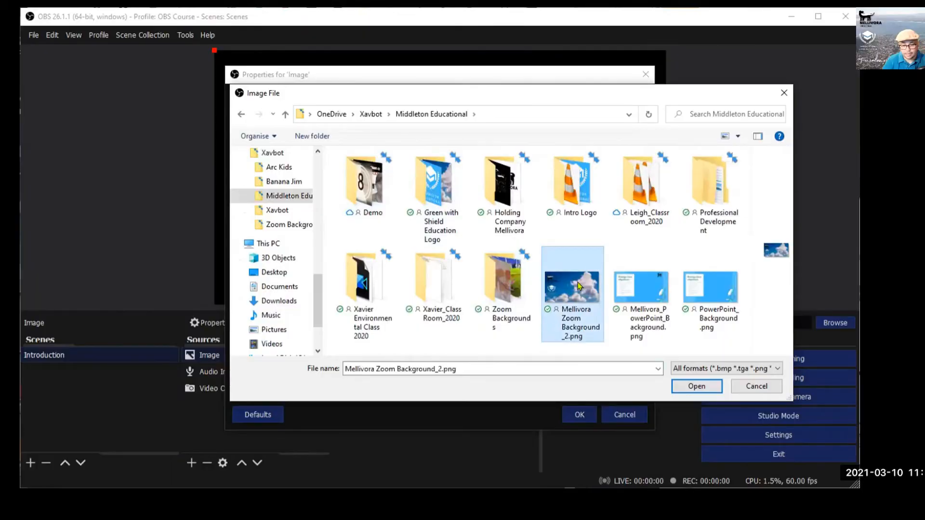
left_click(703, 386)
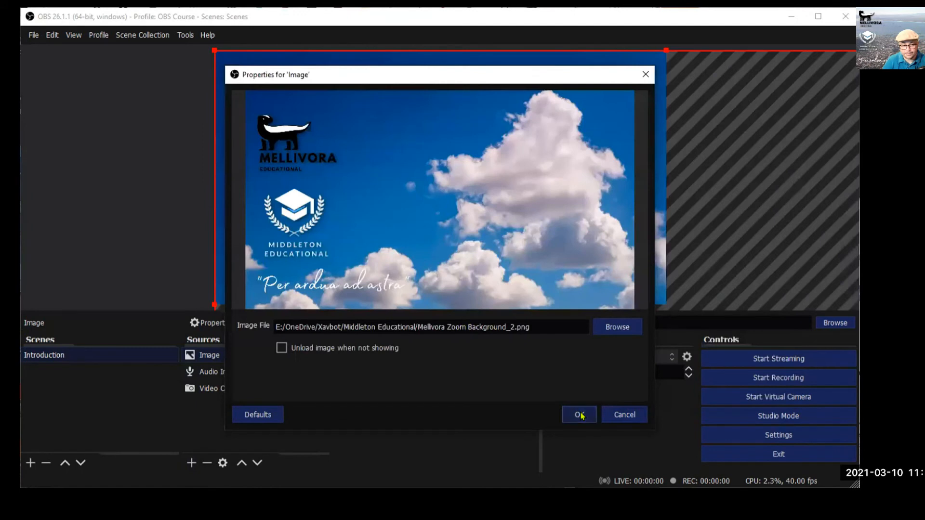
left_click(580, 414)
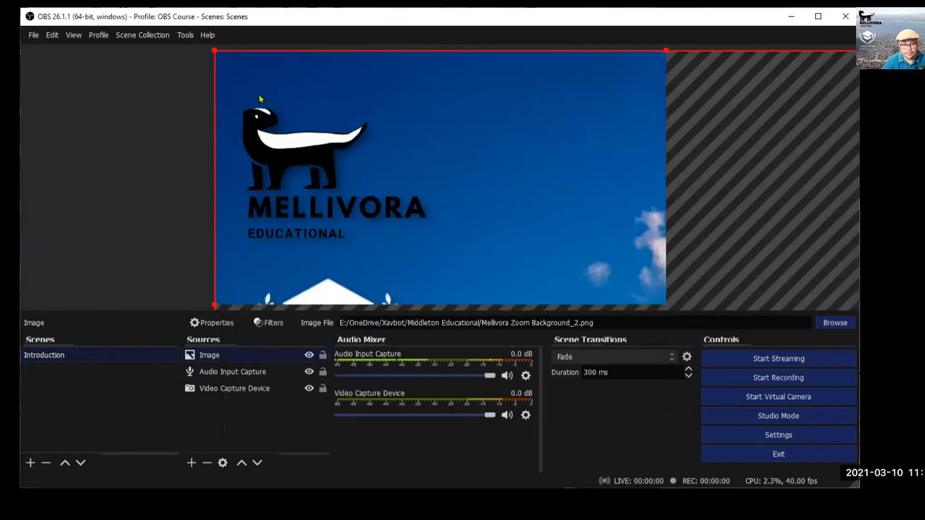
Shrink the Mellivora background image, align it top-left, then stretch it across the whole canvas.
left_click_drag(212, 47, 454, 190)
left_click_drag(521, 225, 282, 86)
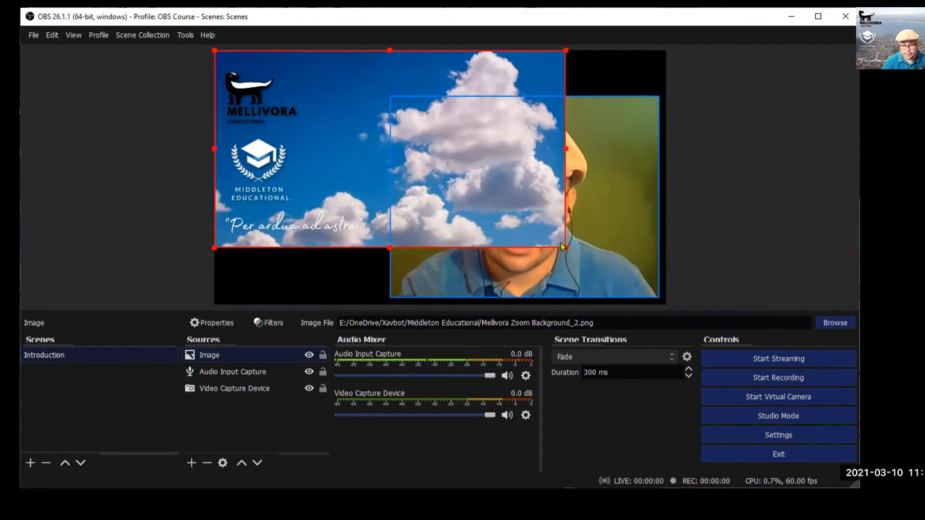
left_click_drag(565, 245, 664, 302)
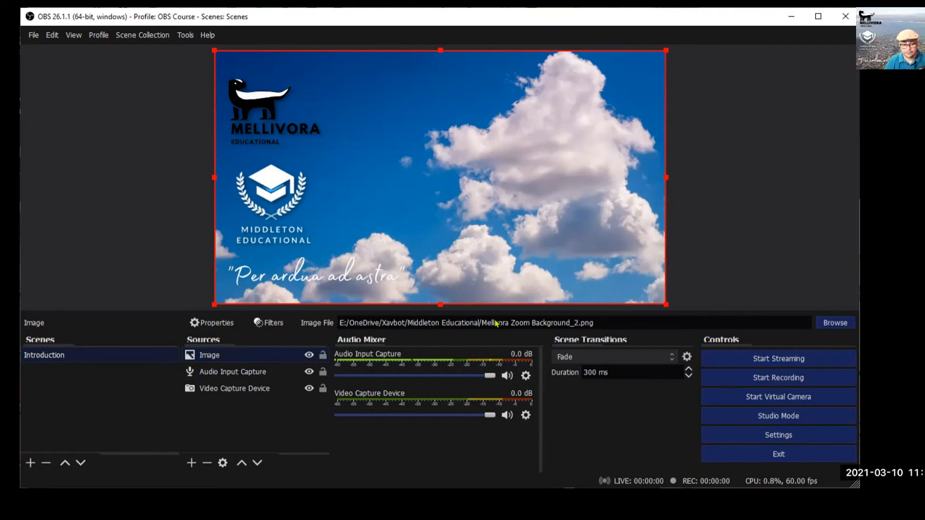
Move the Video Capture Device up two places above the background image and enlarge it slightly.
left_click(236, 388)
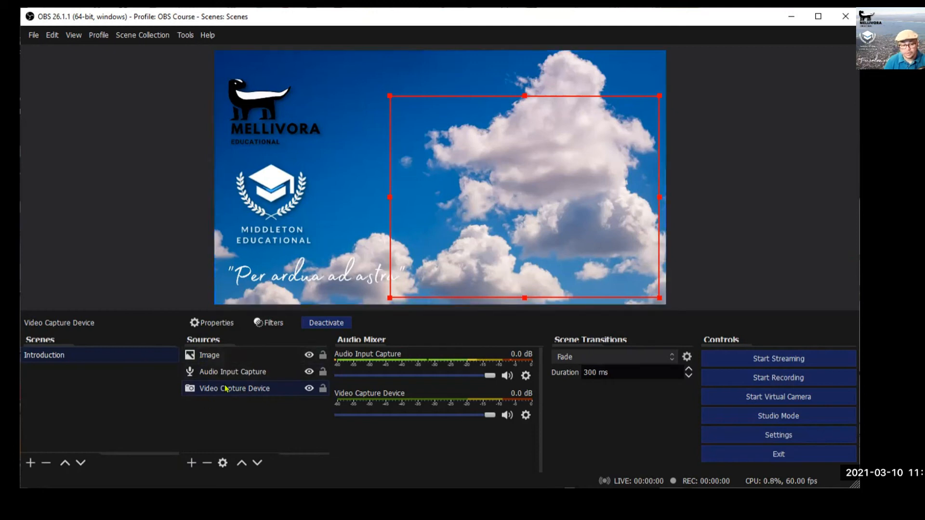
left_click(241, 463)
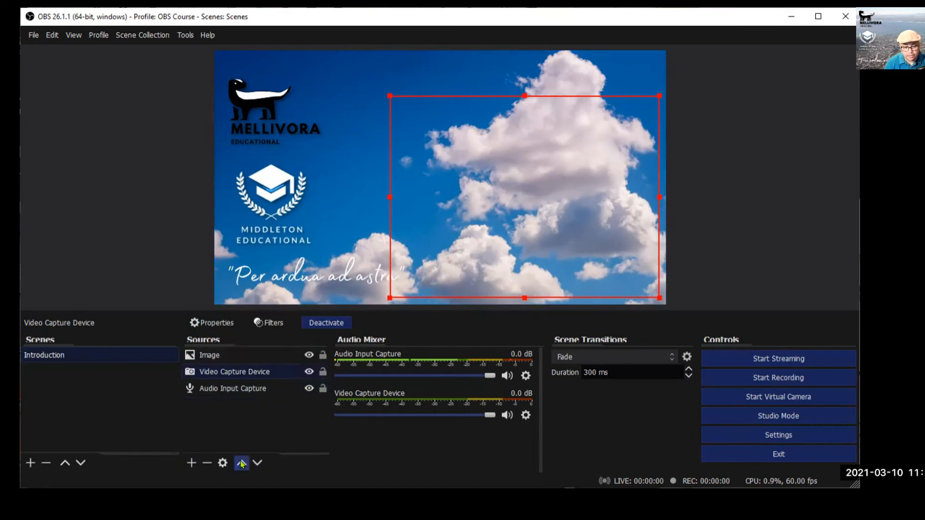
left_click(241, 463)
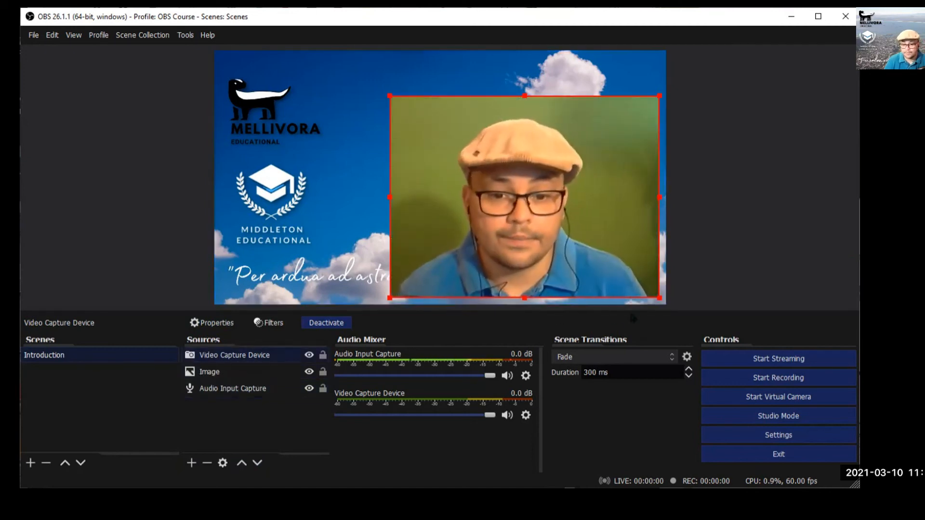
left_click_drag(657, 296, 667, 304)
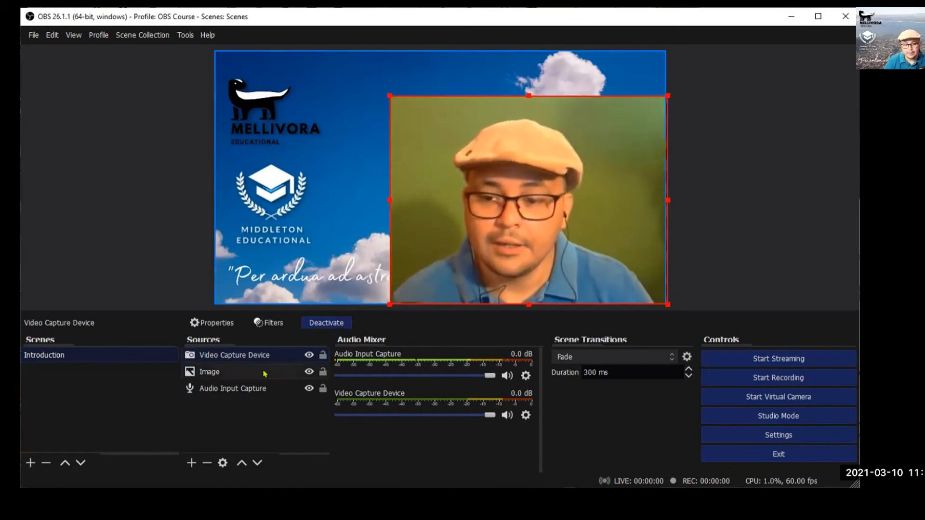
Add a Chroma Key filter to the Video Capture Device, raising Similarity and tuning Smoothness.
right_click(251, 357)
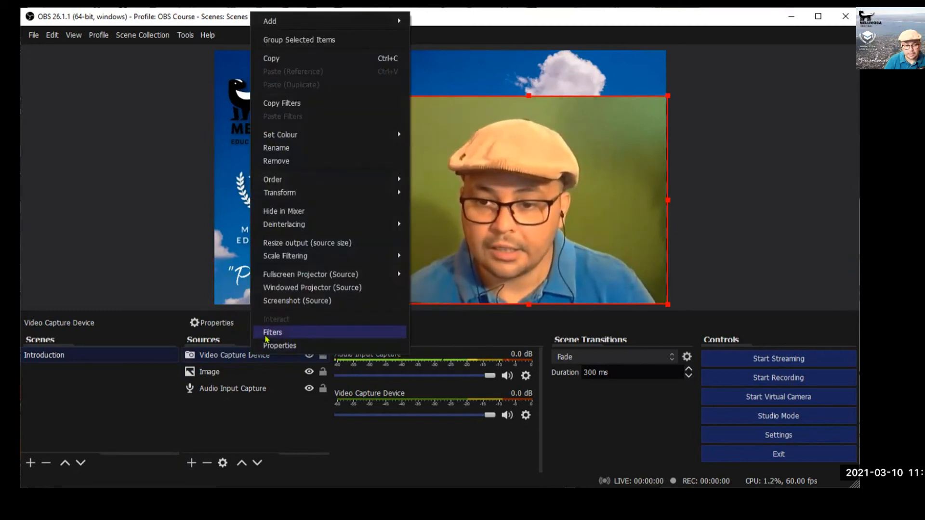
left_click(266, 334)
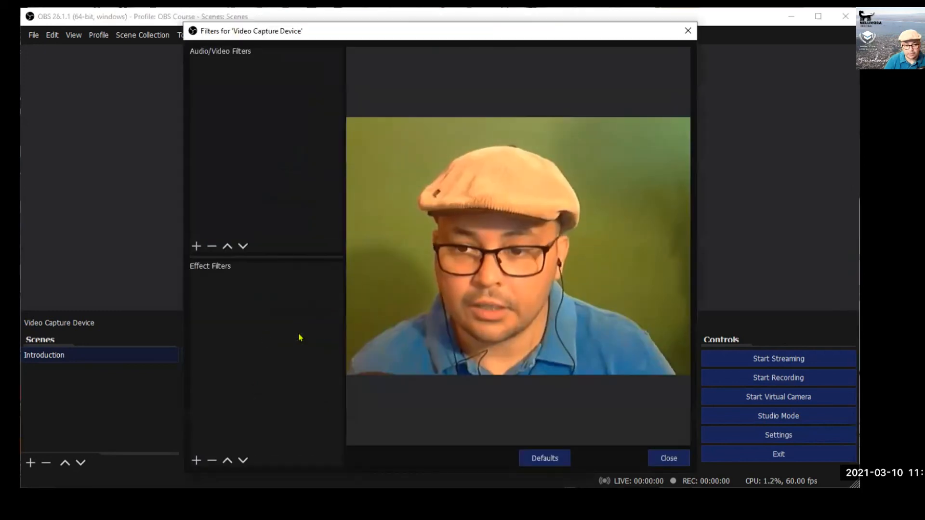
left_click(196, 461)
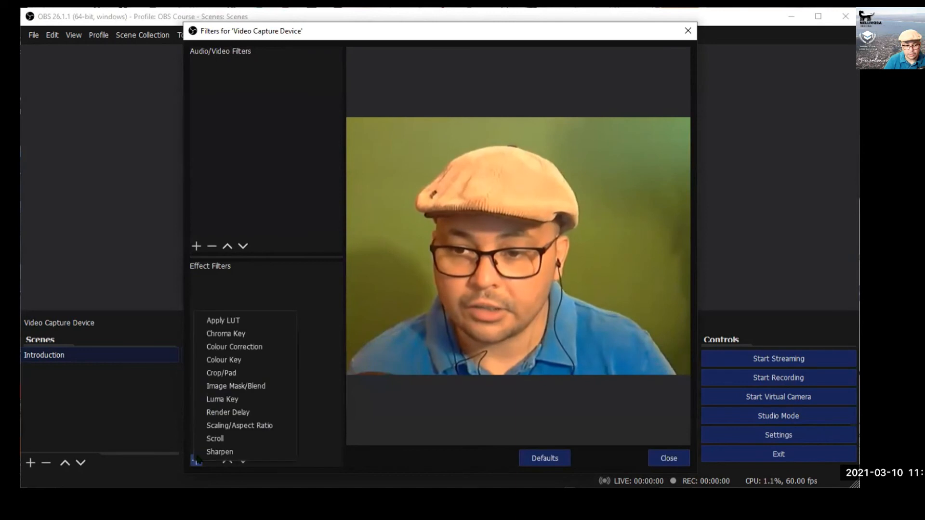
left_click(228, 339)
left_click(414, 272)
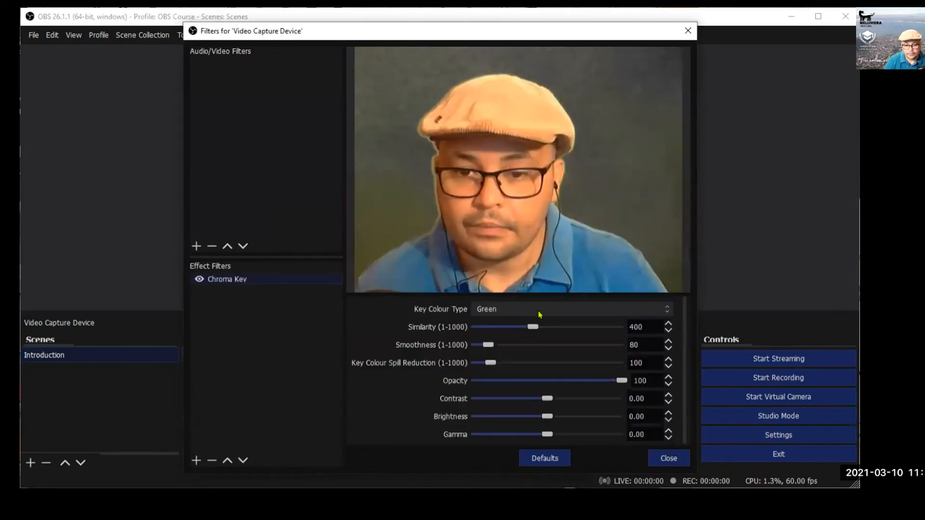
left_click_drag(533, 327, 542, 328)
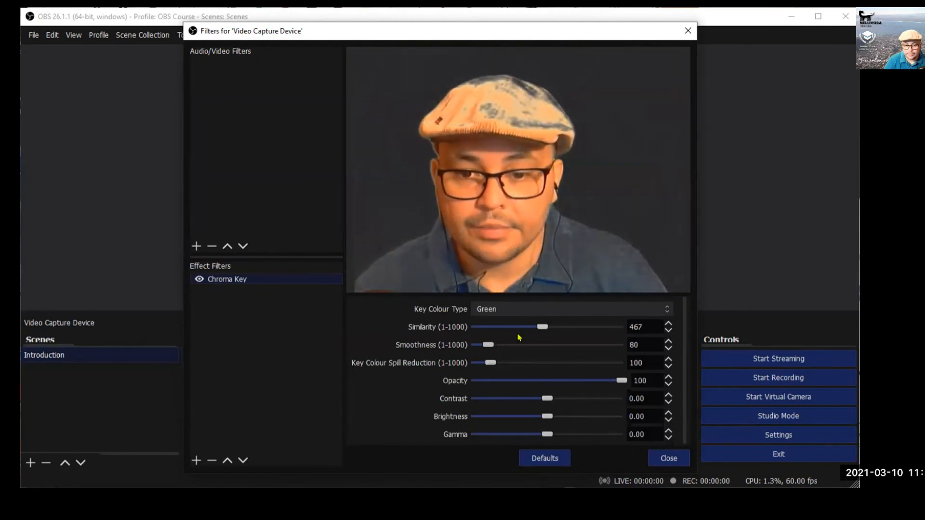
mouse_move(488, 345)
left_mouse_down()
mouse_move(502, 365)
mouse_move(485, 363)
left_mouse_up()
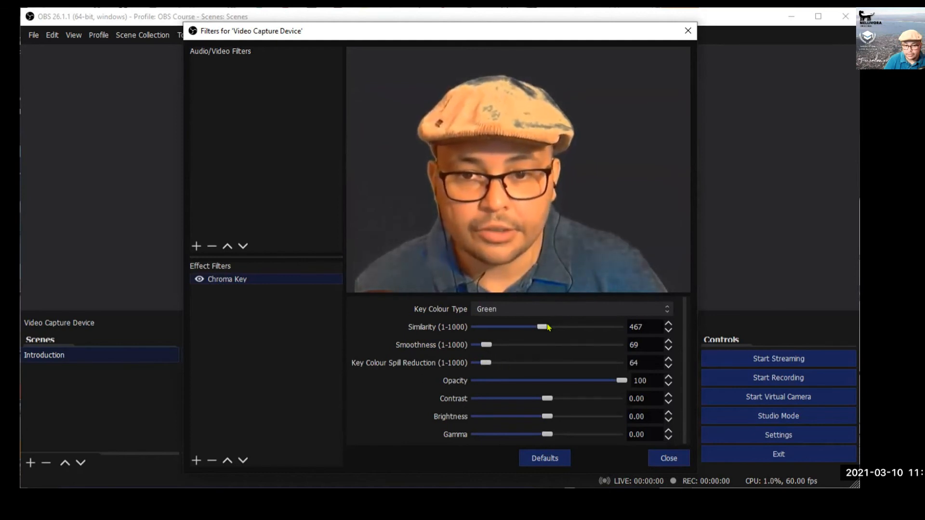
left_click(669, 458)
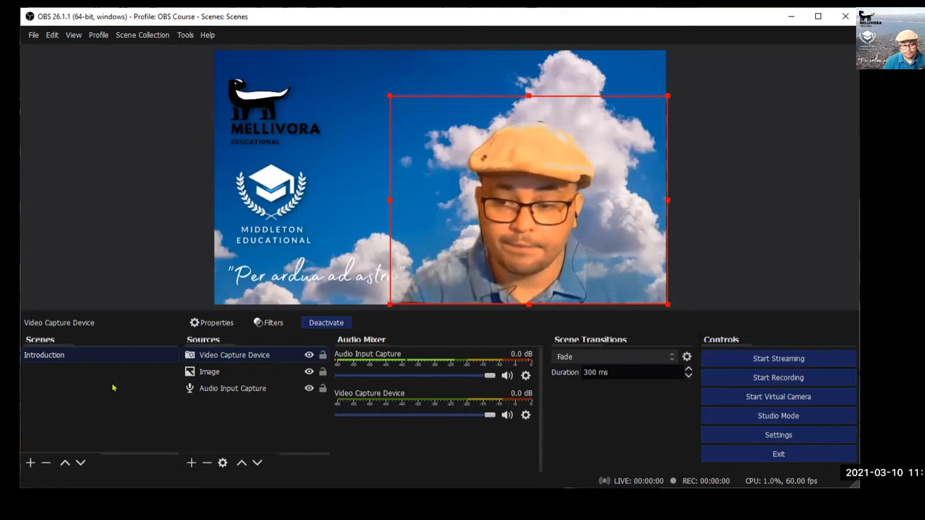
Duplicate the Introduction scene and name the copy Browser.
right_click(56, 356)
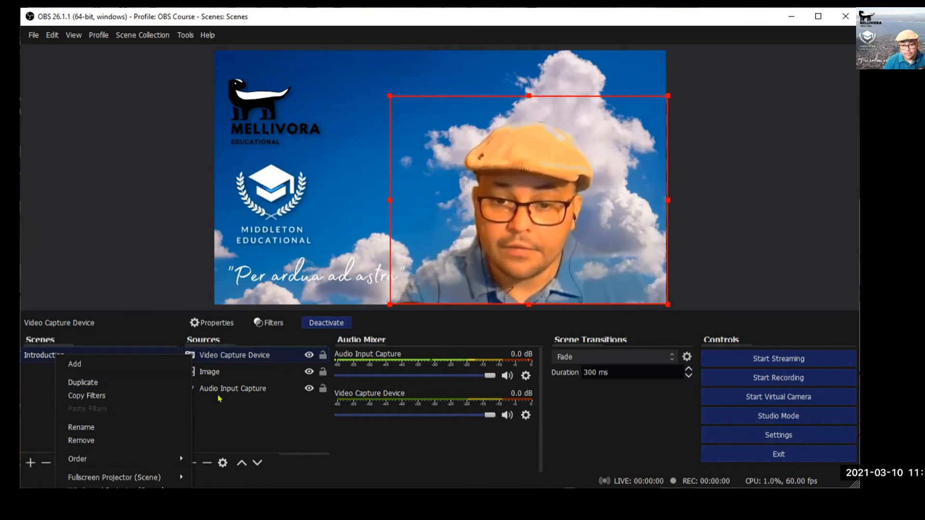
left_click(95, 383)
left_click_drag(334, 248, 206, 255)
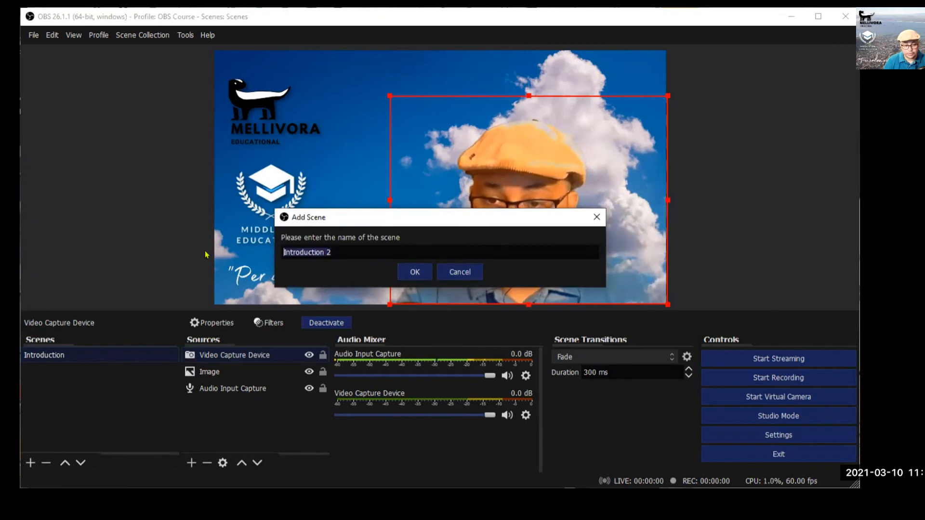
type("Browser")
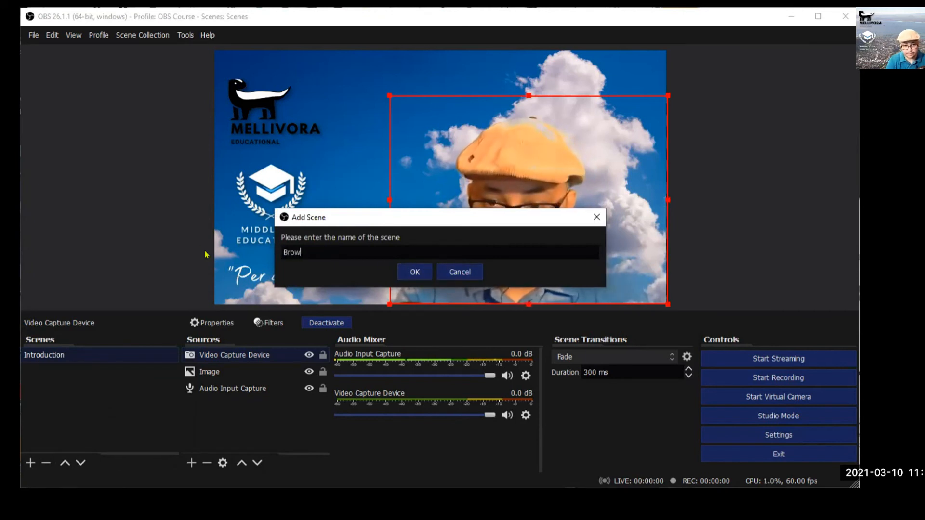
left_click(415, 272)
Switch back and forth between Introduction and Browser to compare them, ending on Browser.
left_click(73, 357)
left_click(72, 372)
left_click(72, 355)
left_click(72, 372)
left_click(74, 356)
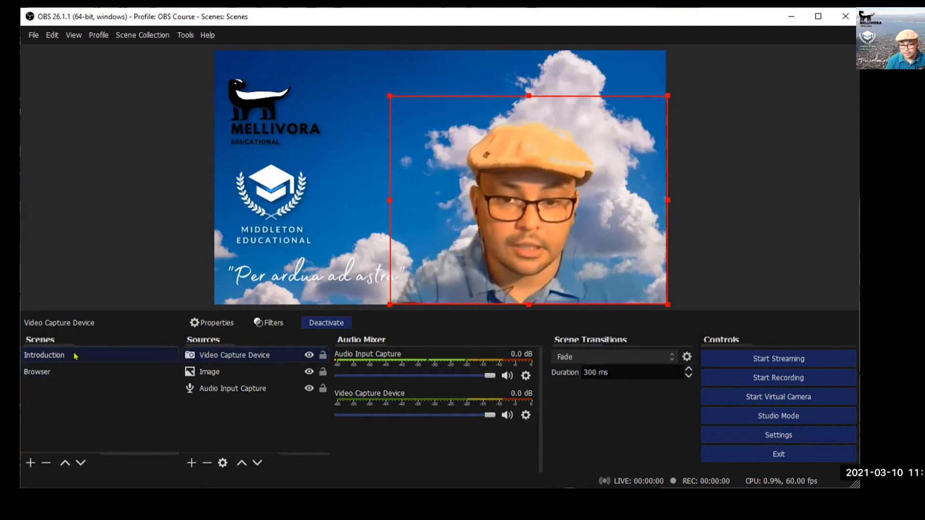
left_click(57, 371)
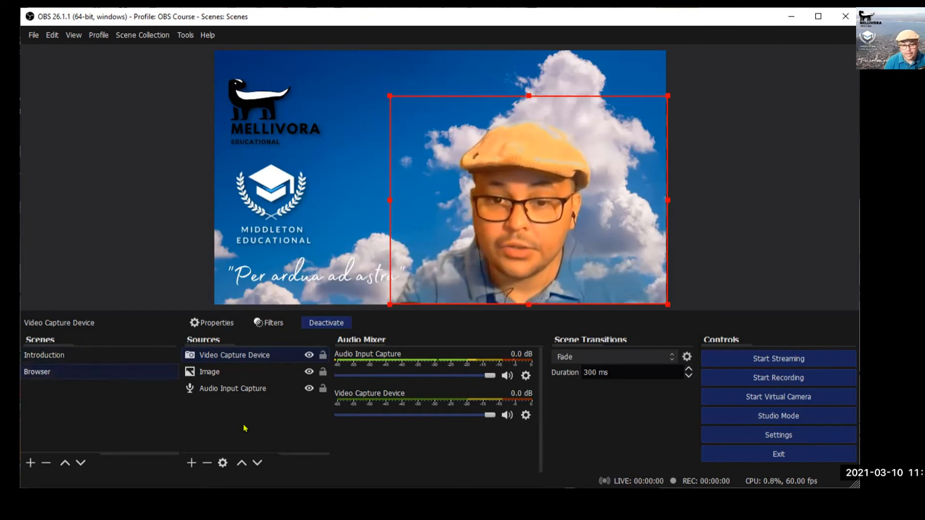
Add a Window Capture source capturing the msedge OBS download page window.
left_click(192, 462)
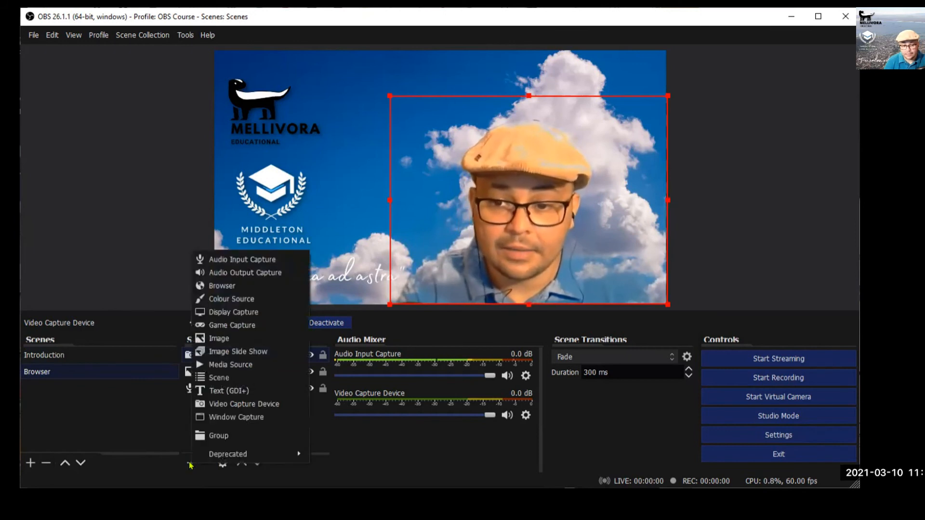
left_click(235, 418)
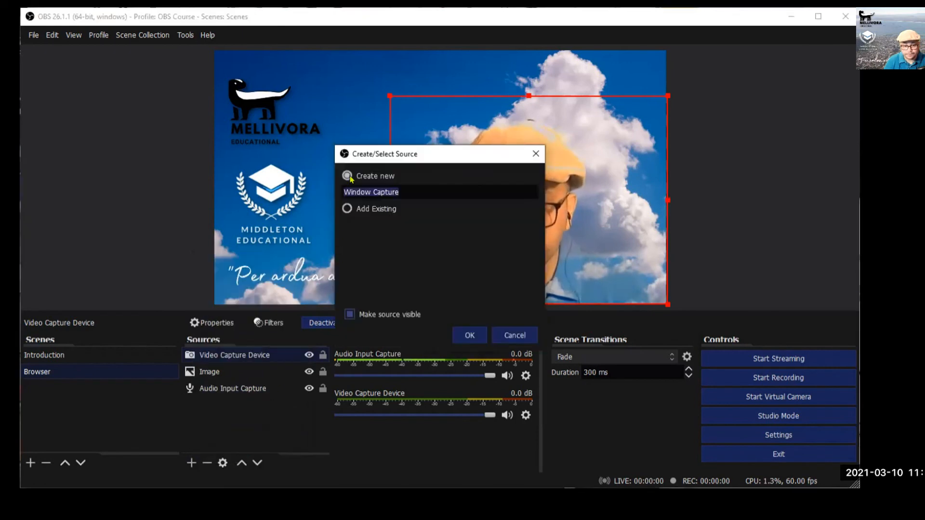
left_click(467, 336)
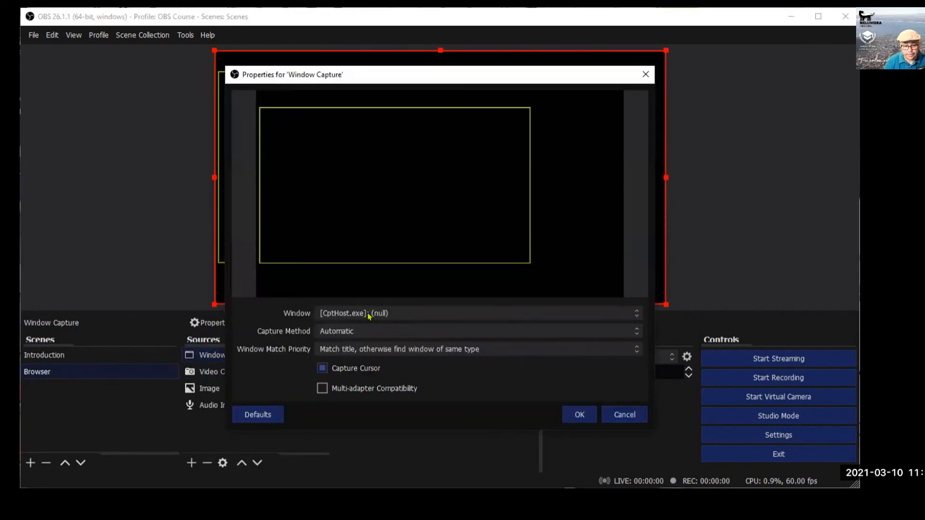
left_click(605, 313)
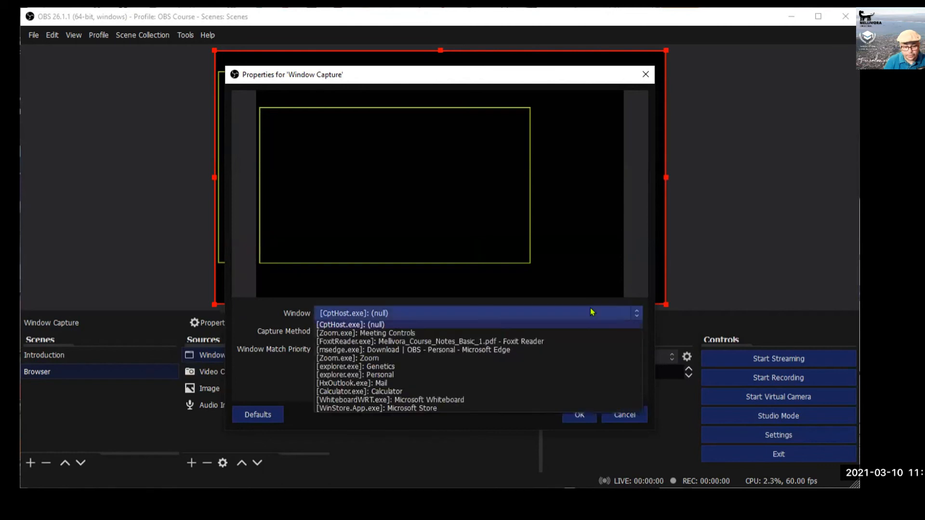
left_click(502, 350)
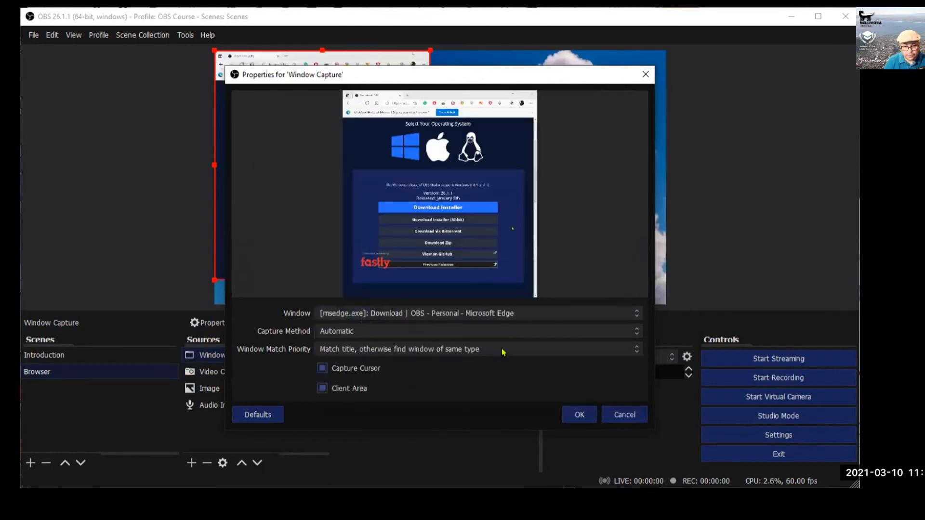
left_click(579, 415)
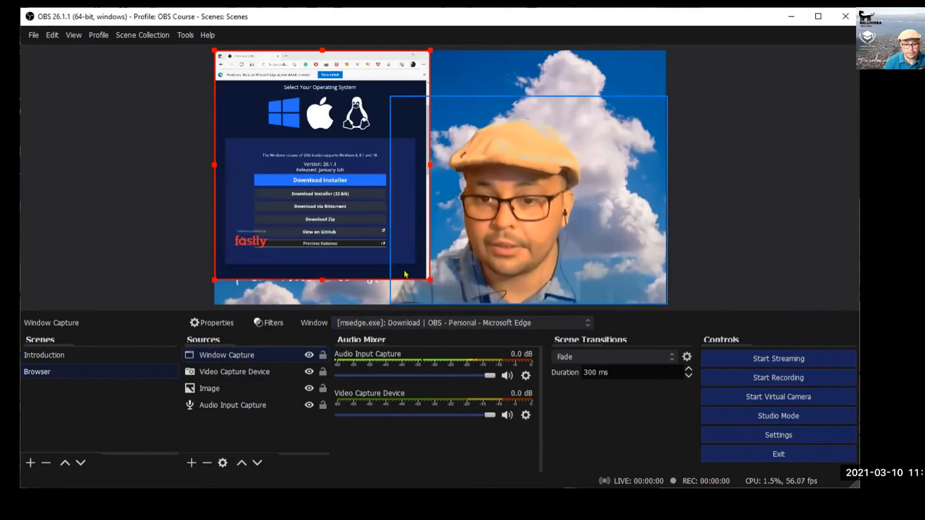
Shrink the webcam to the bottom right and enlarge the browser capture to meet it.
left_click_drag(427, 278, 453, 304)
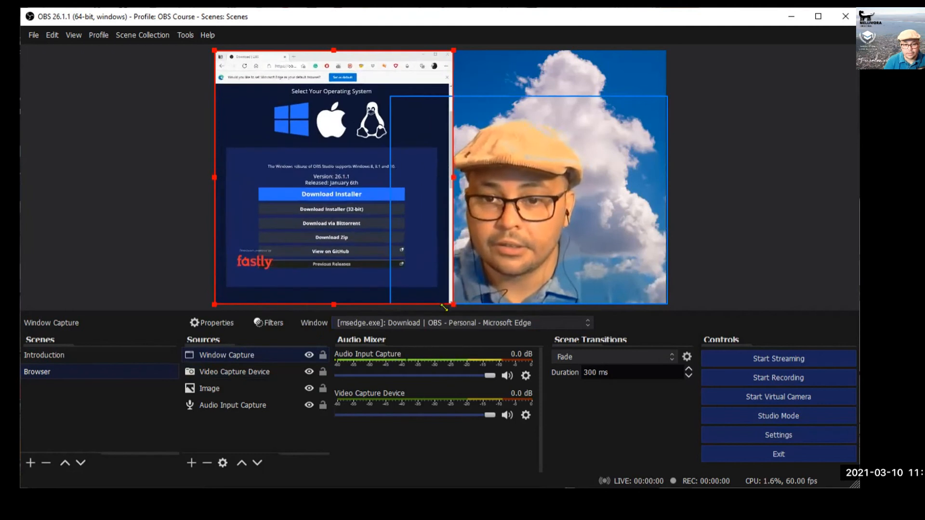
left_click(501, 171)
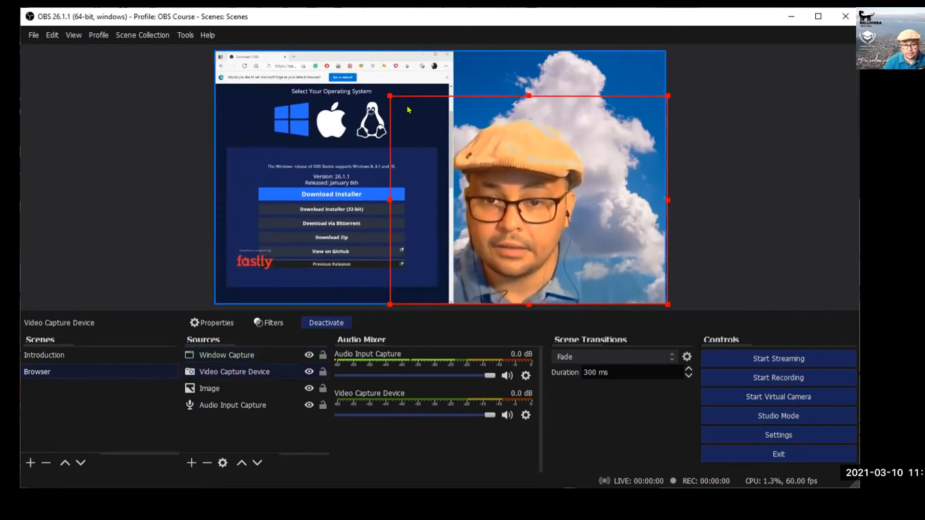
left_click_drag(391, 96, 502, 178)
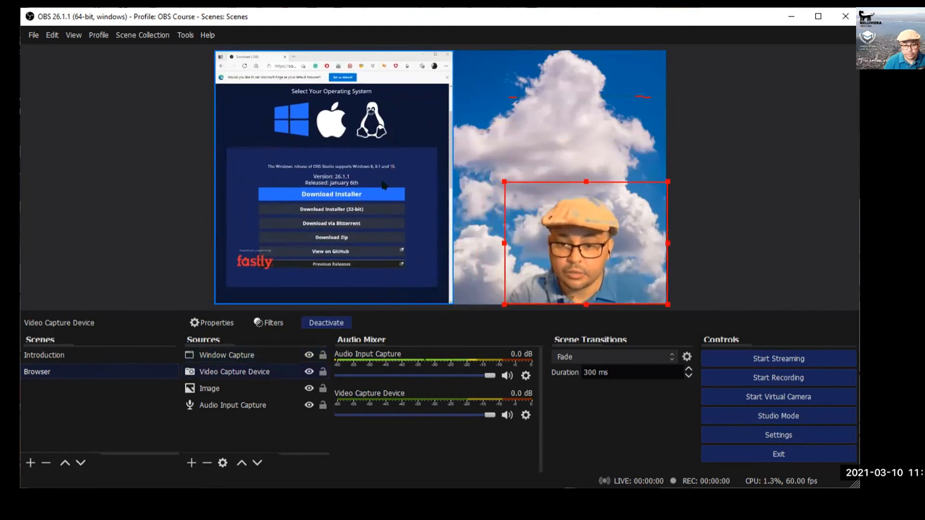
left_click(451, 290)
left_click_drag(447, 302, 484, 309)
left_click_drag(484, 194, 518, 198)
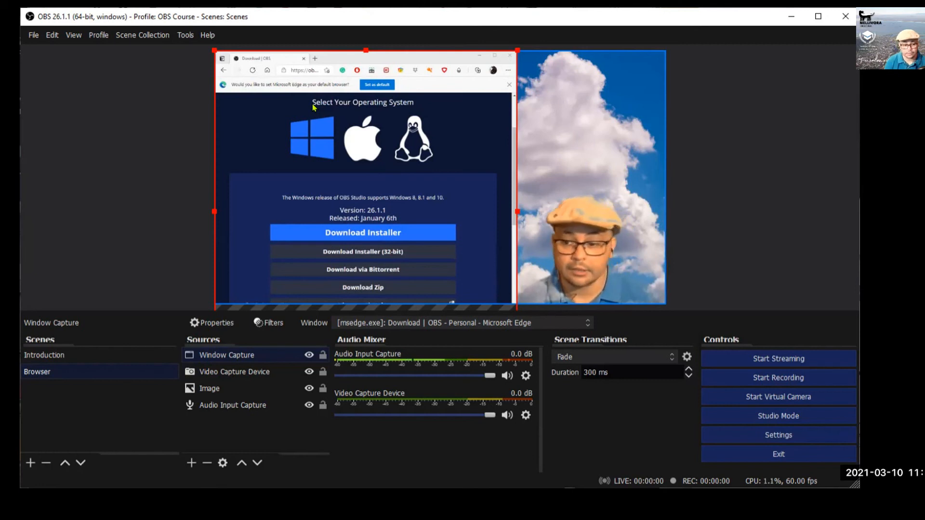
Duplicate the Browser scene and name the copy Powerpoint.
right_click(46, 374)
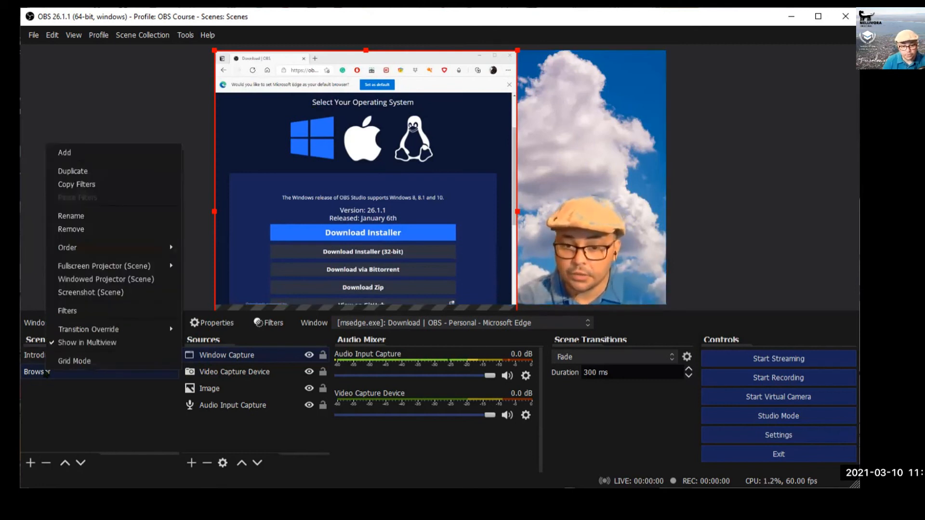
left_click(48, 397)
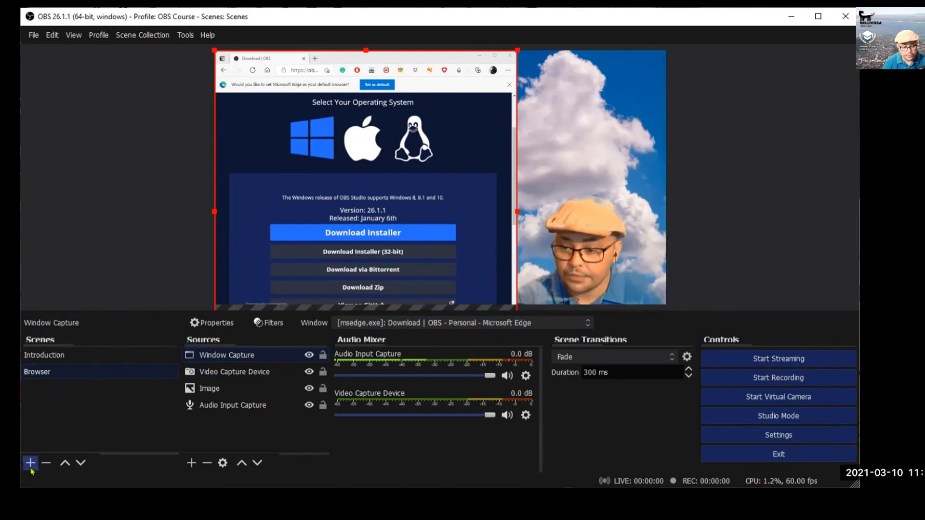
right_click(47, 370)
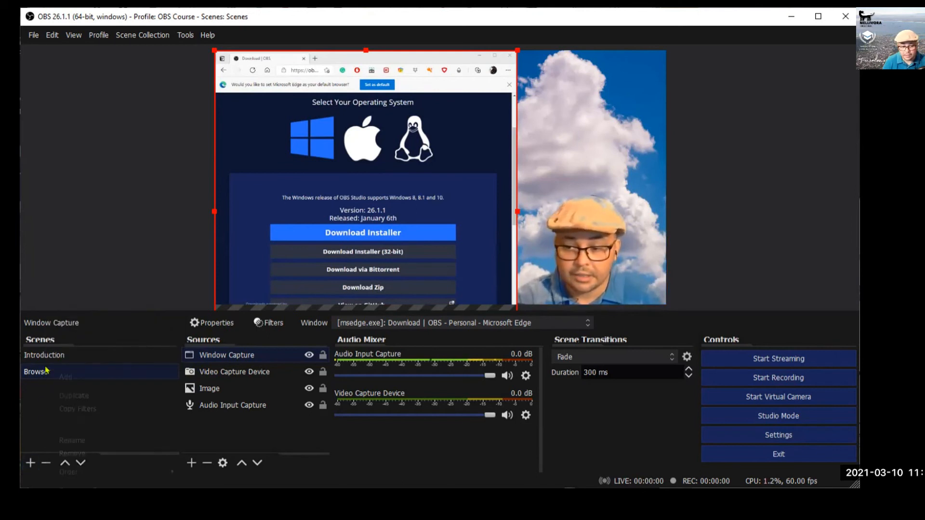
left_click(64, 396)
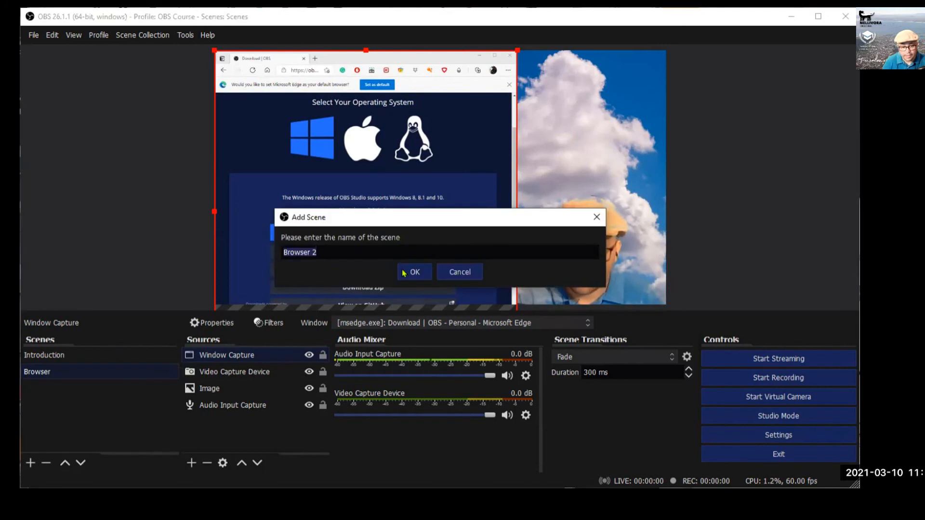
type("Powerpoint")
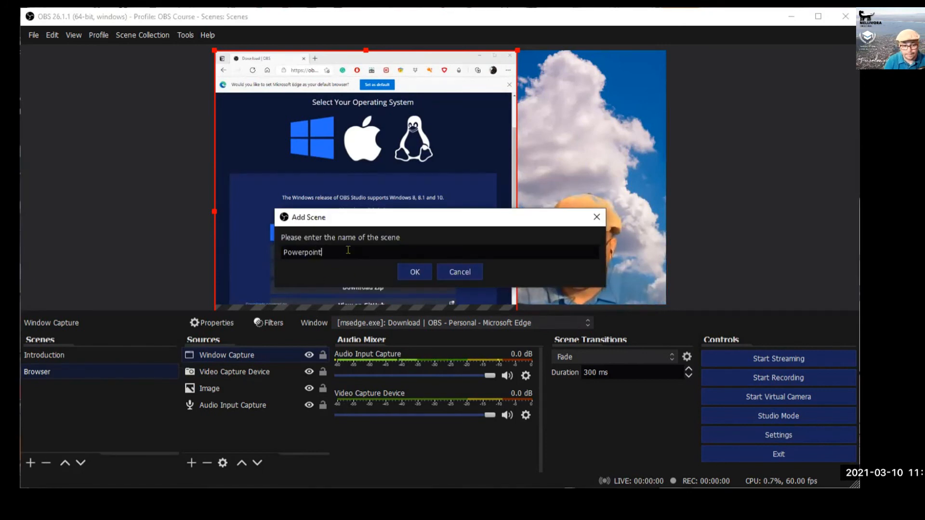
left_click(415, 272)
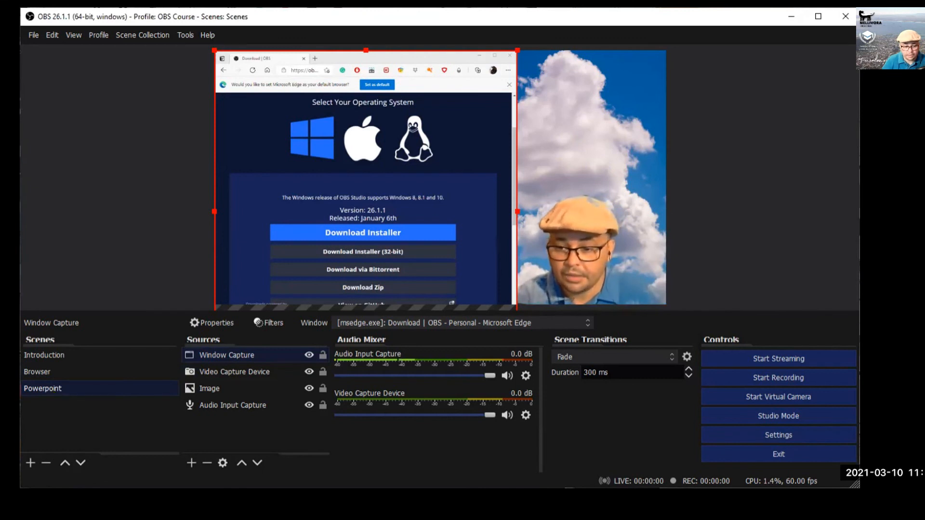
Retarget the Window Capture to the POWERPNT.EXE lecture window and enlarge it to fill the canvas.
right_click(233, 357)
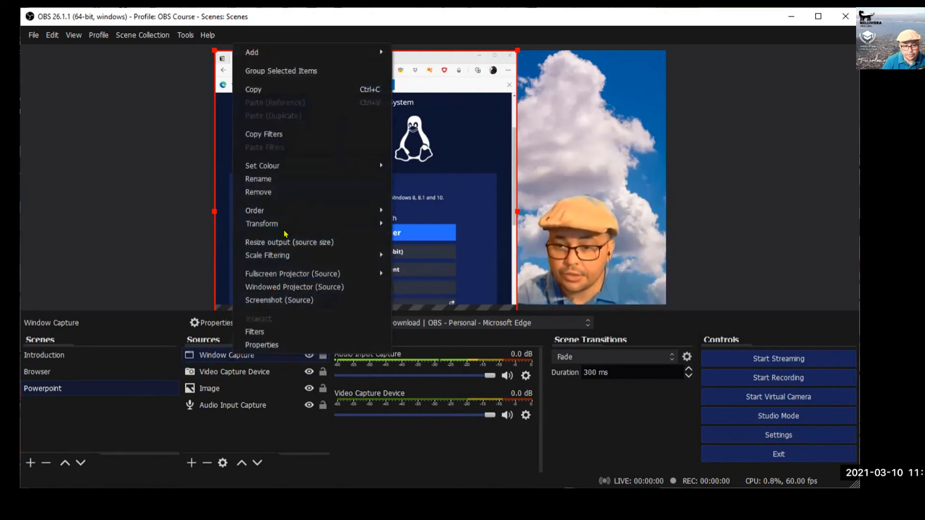
left_click(212, 357)
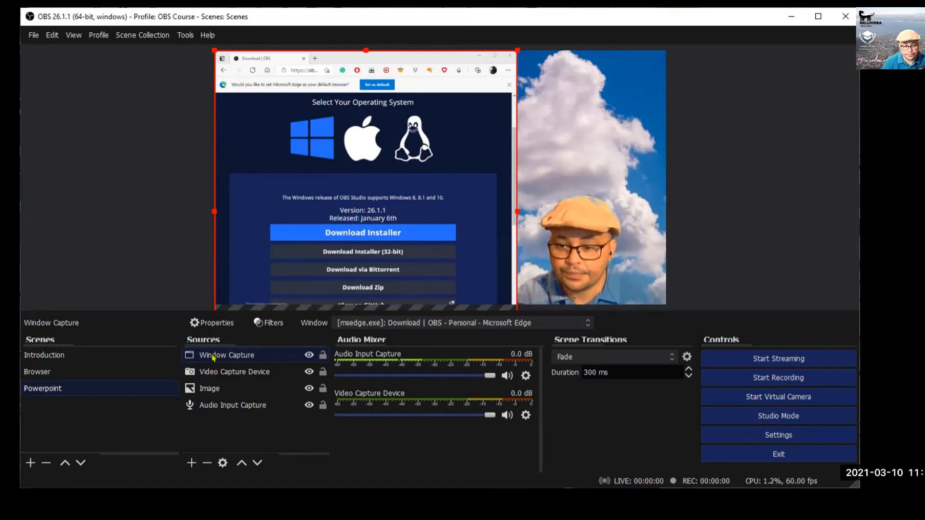
double_click(212, 357)
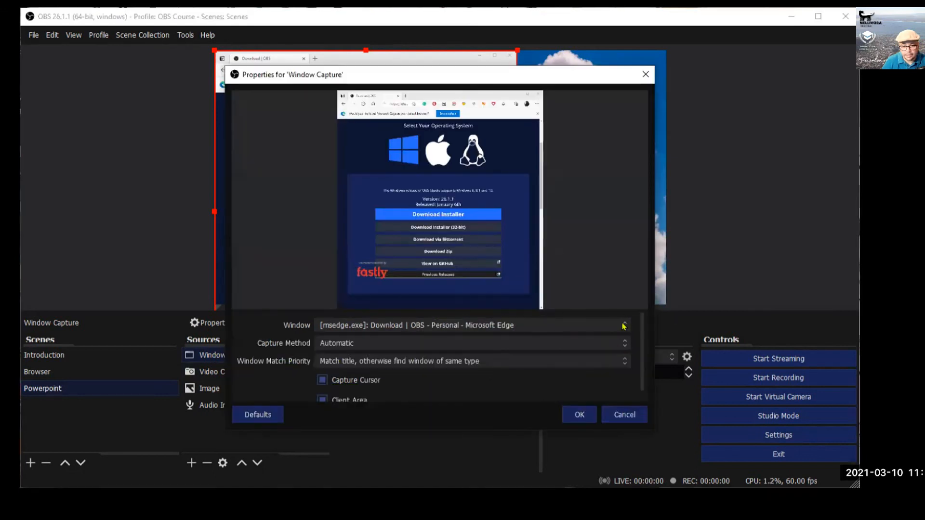
left_click(591, 327)
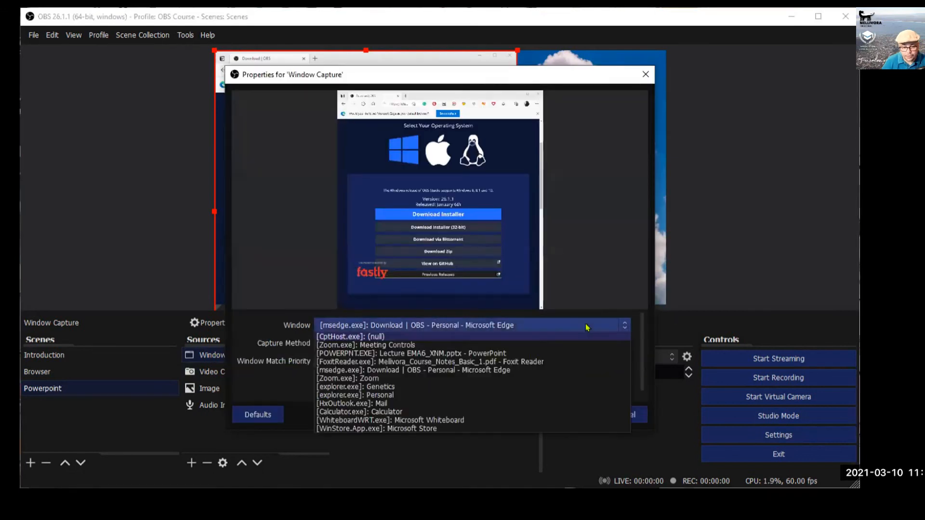
left_click(510, 355)
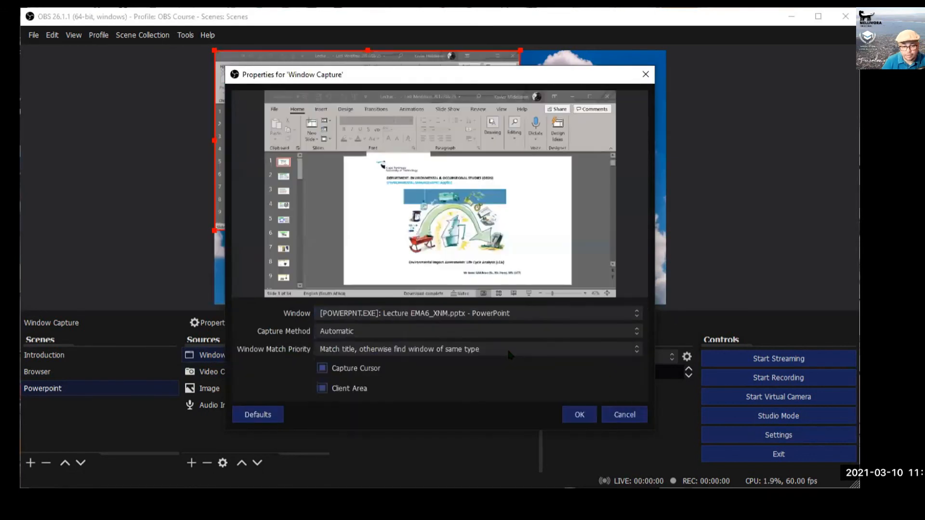
left_click(580, 416)
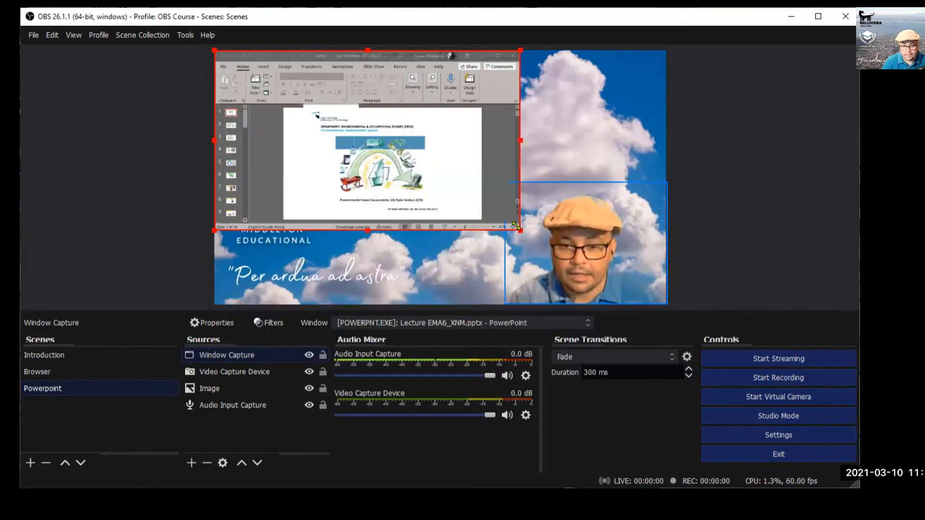
left_click_drag(519, 230, 660, 301)
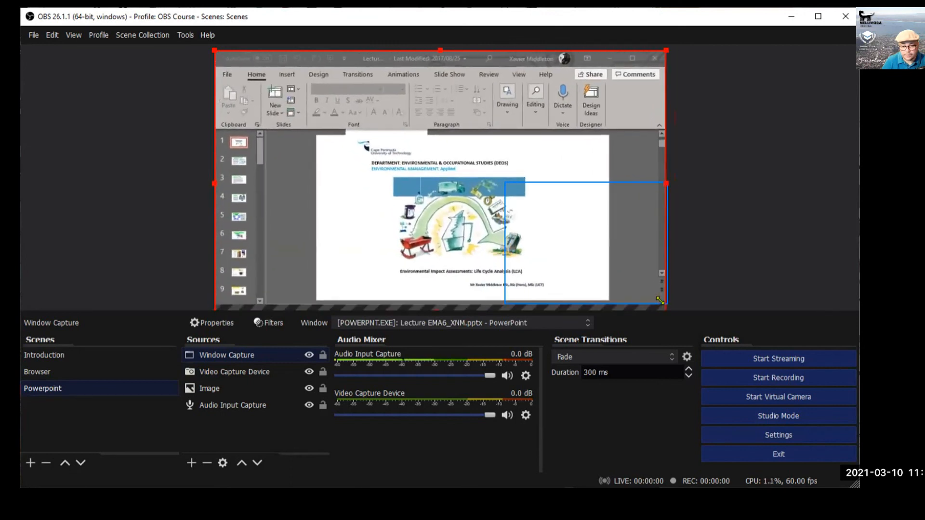
Move the Video Capture Device above Window Capture, then switch into PowerPoint's design options.
left_click(223, 373)
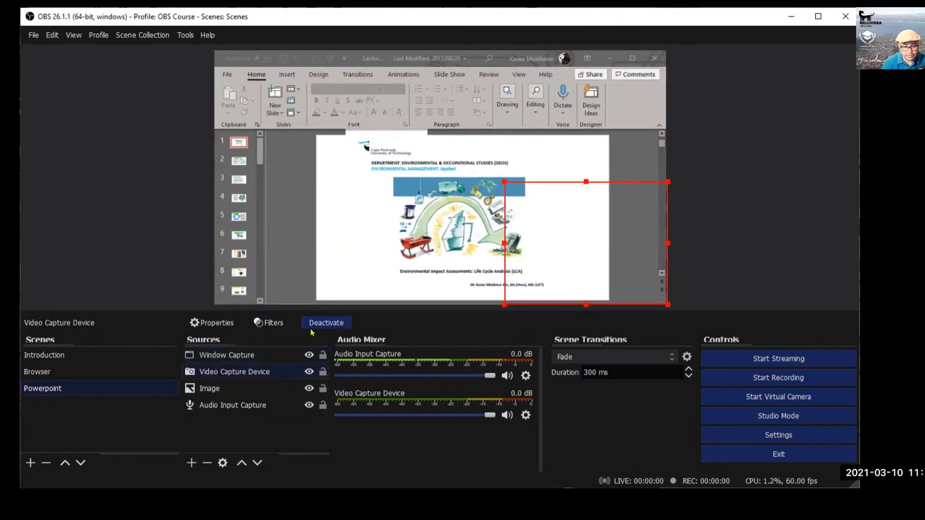
left_click(241, 463)
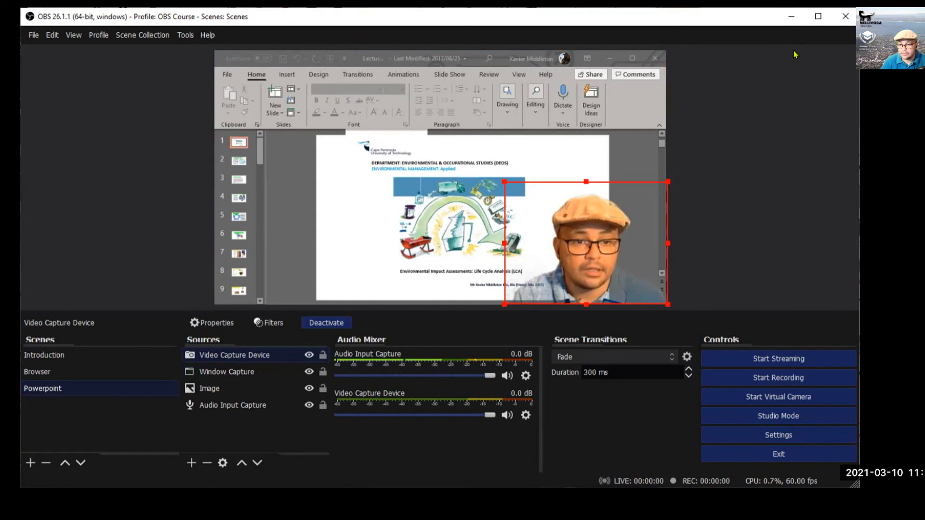
left_click(481, 87)
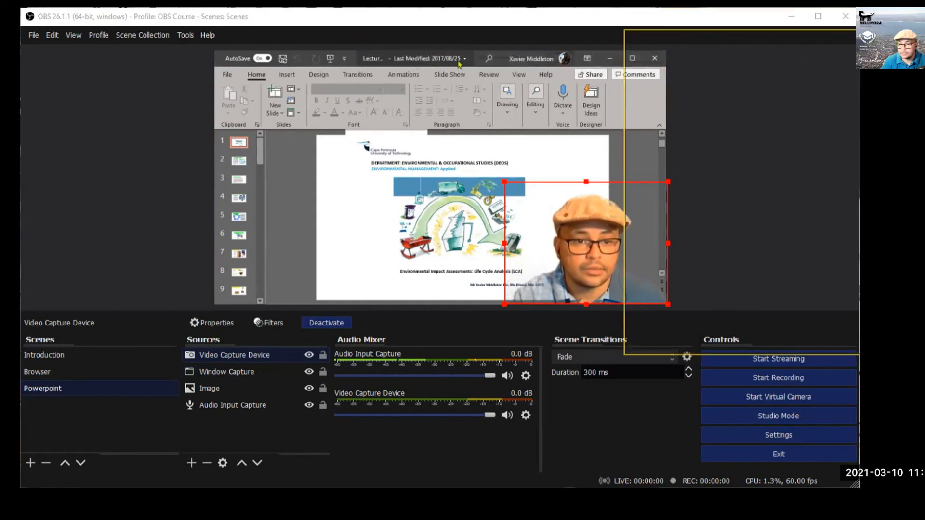
left_click(319, 75)
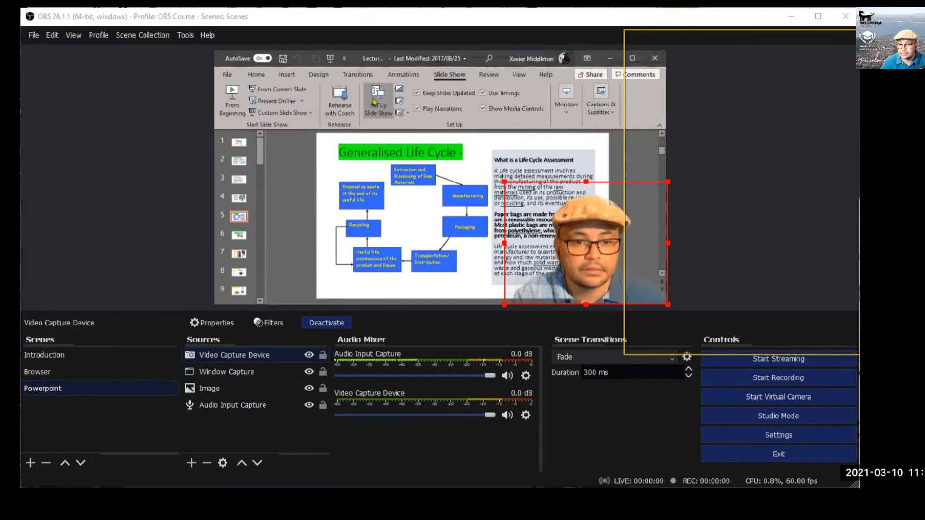
Set PowerPoint's slide show to 'browsed by an individual' and run it windowed on the title slide.
left_click(374, 102)
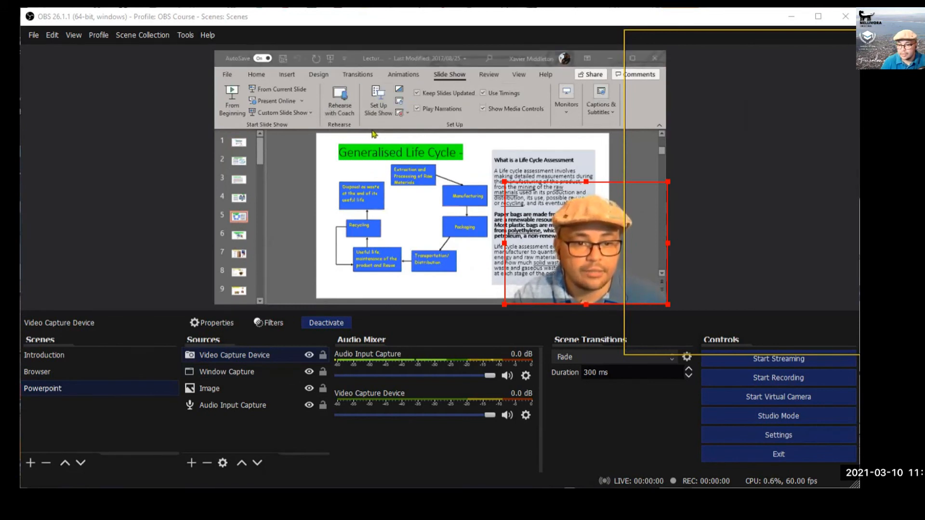
left_click(507, 270)
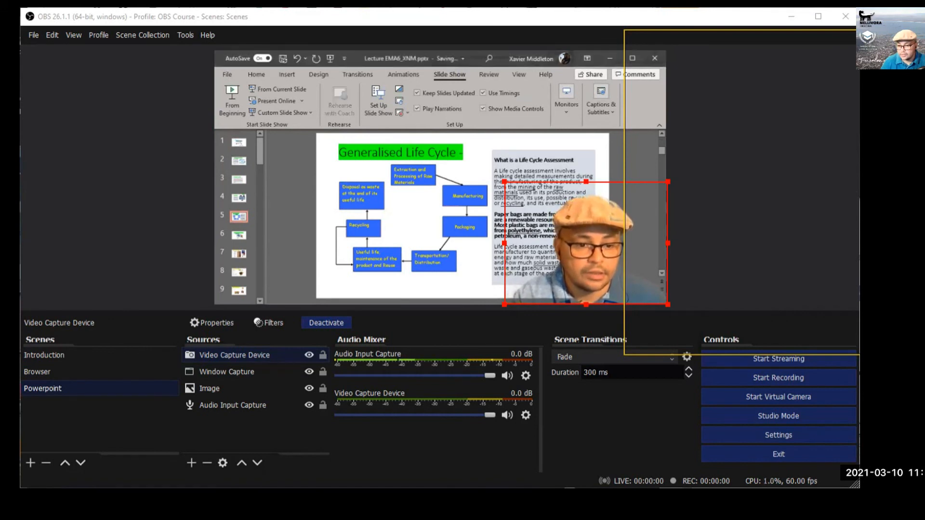
key("shift+F5")
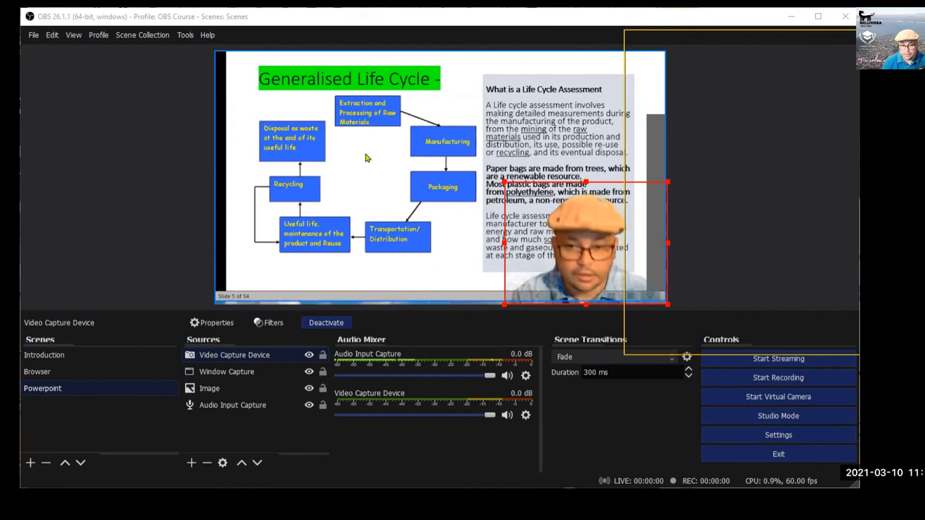
key("Right")
key("Left")
key("Left")
key("Left")
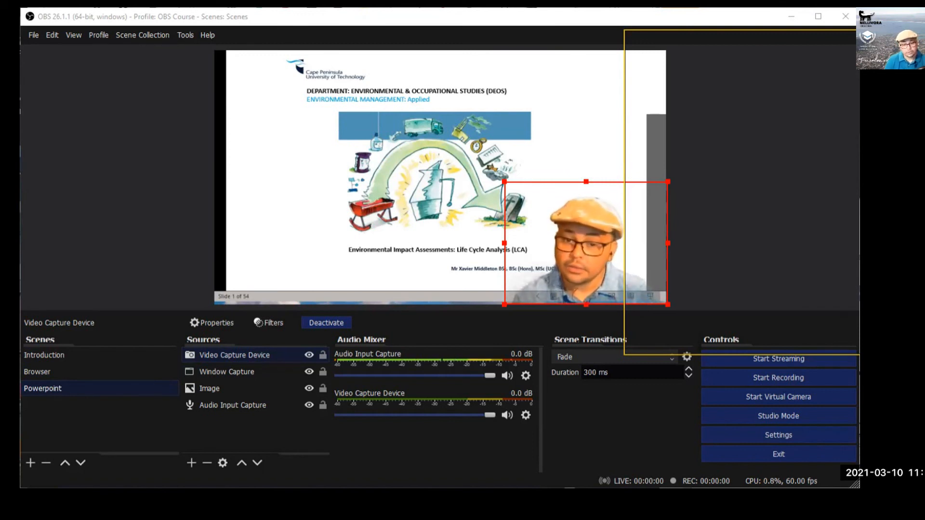
left_click(39, 372)
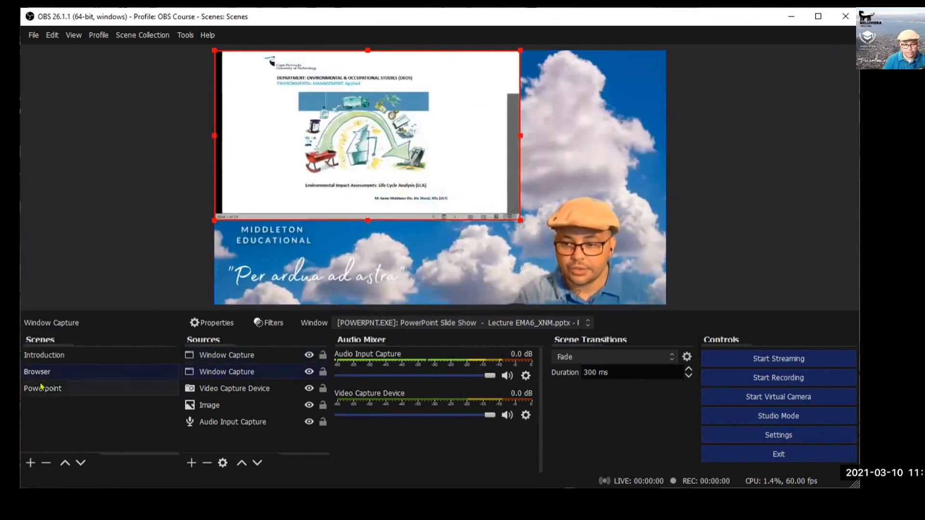
Cycle through the Introduction, Browser and Powerpoint scenes, finishing on Introduction.
left_click(52, 358)
left_click(44, 372)
left_click(41, 387)
left_click(42, 371)
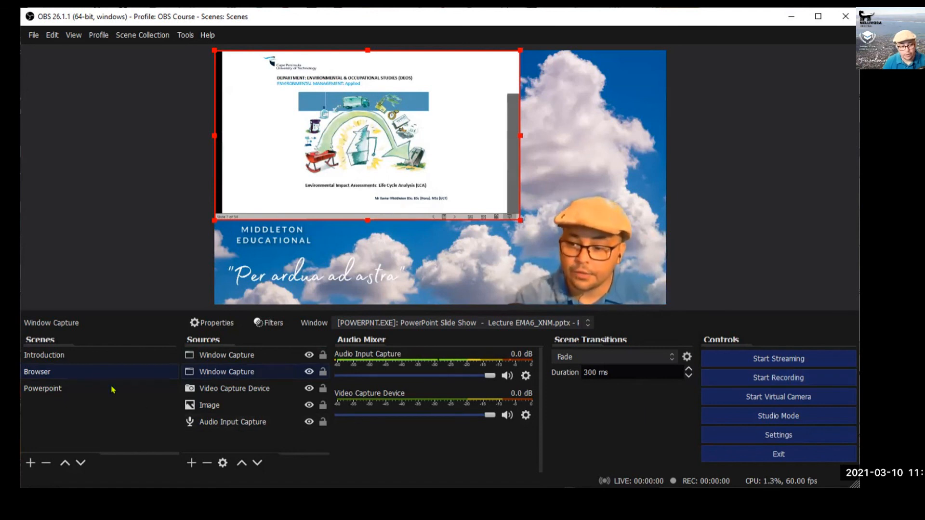
left_click(64, 357)
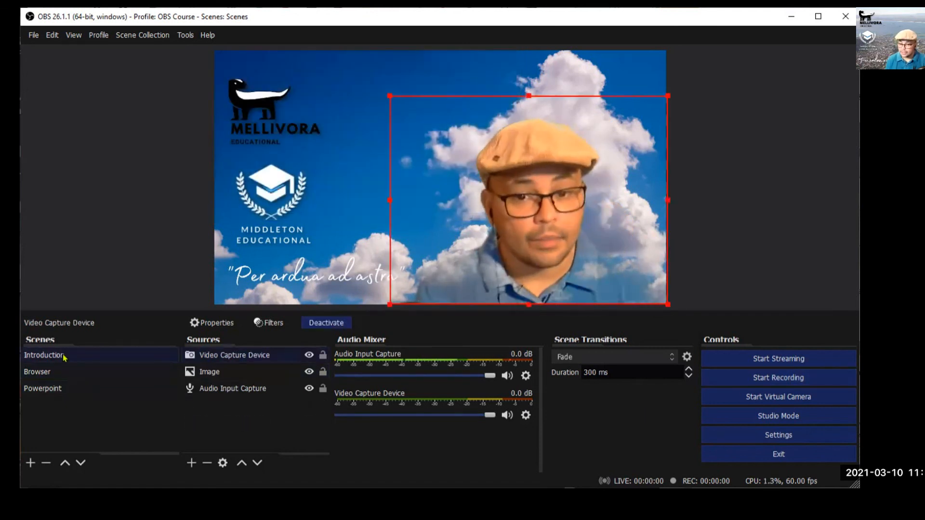